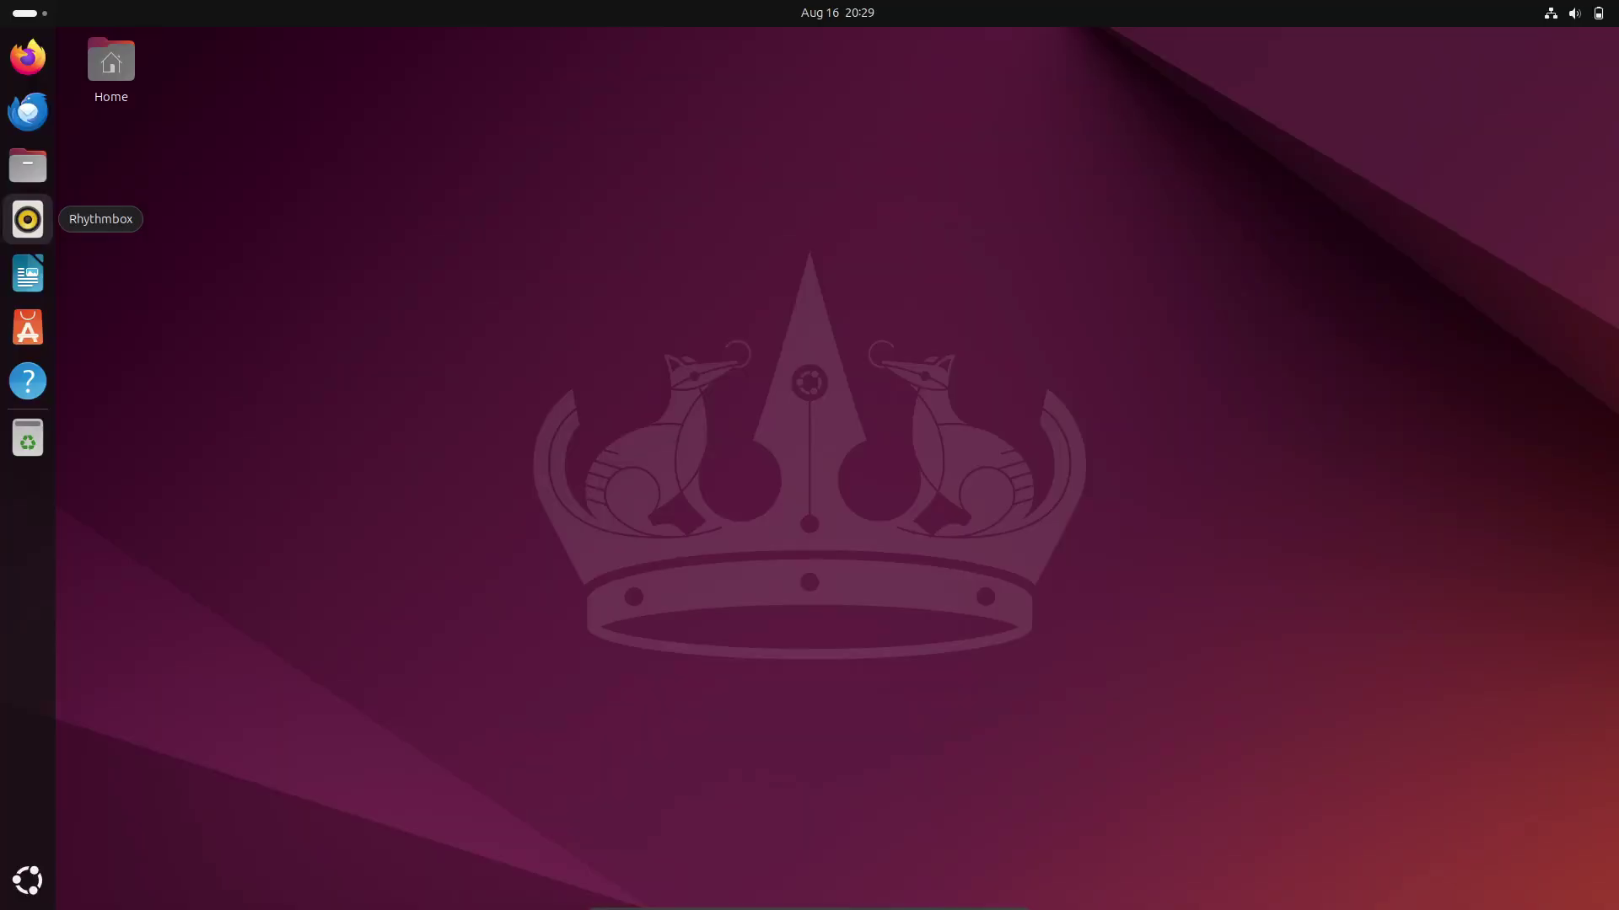
Step: Run a system-information command in a terminal and review the OS, kernel and display rows
left_click(28, 881)
scroll(514, 658, "down", 1)
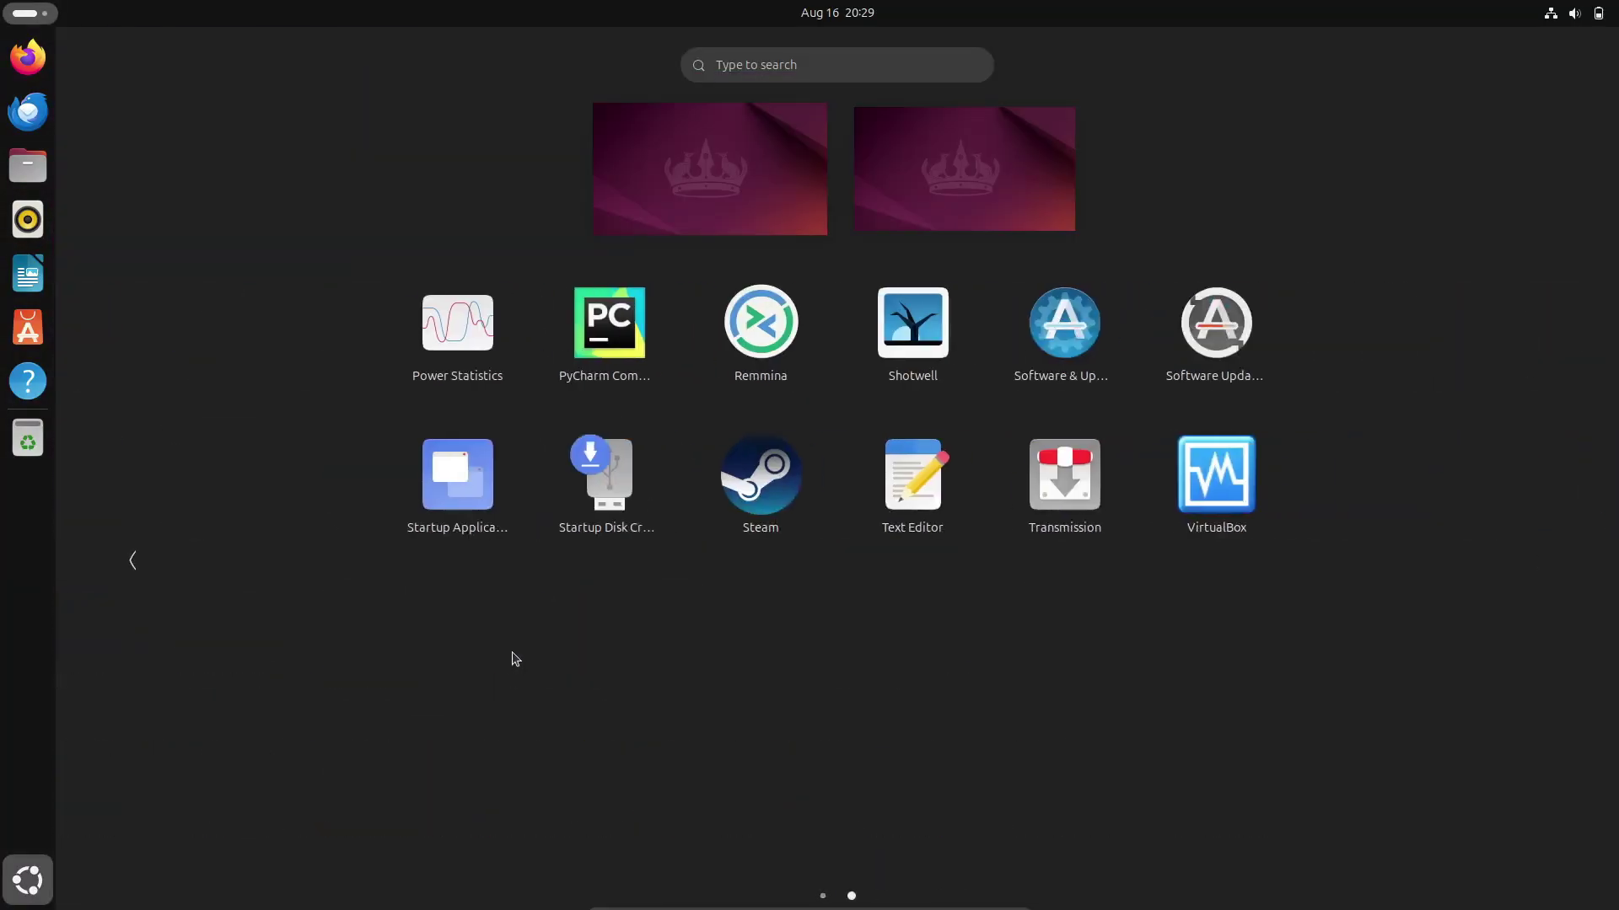
scroll(511, 657, "up", 1)
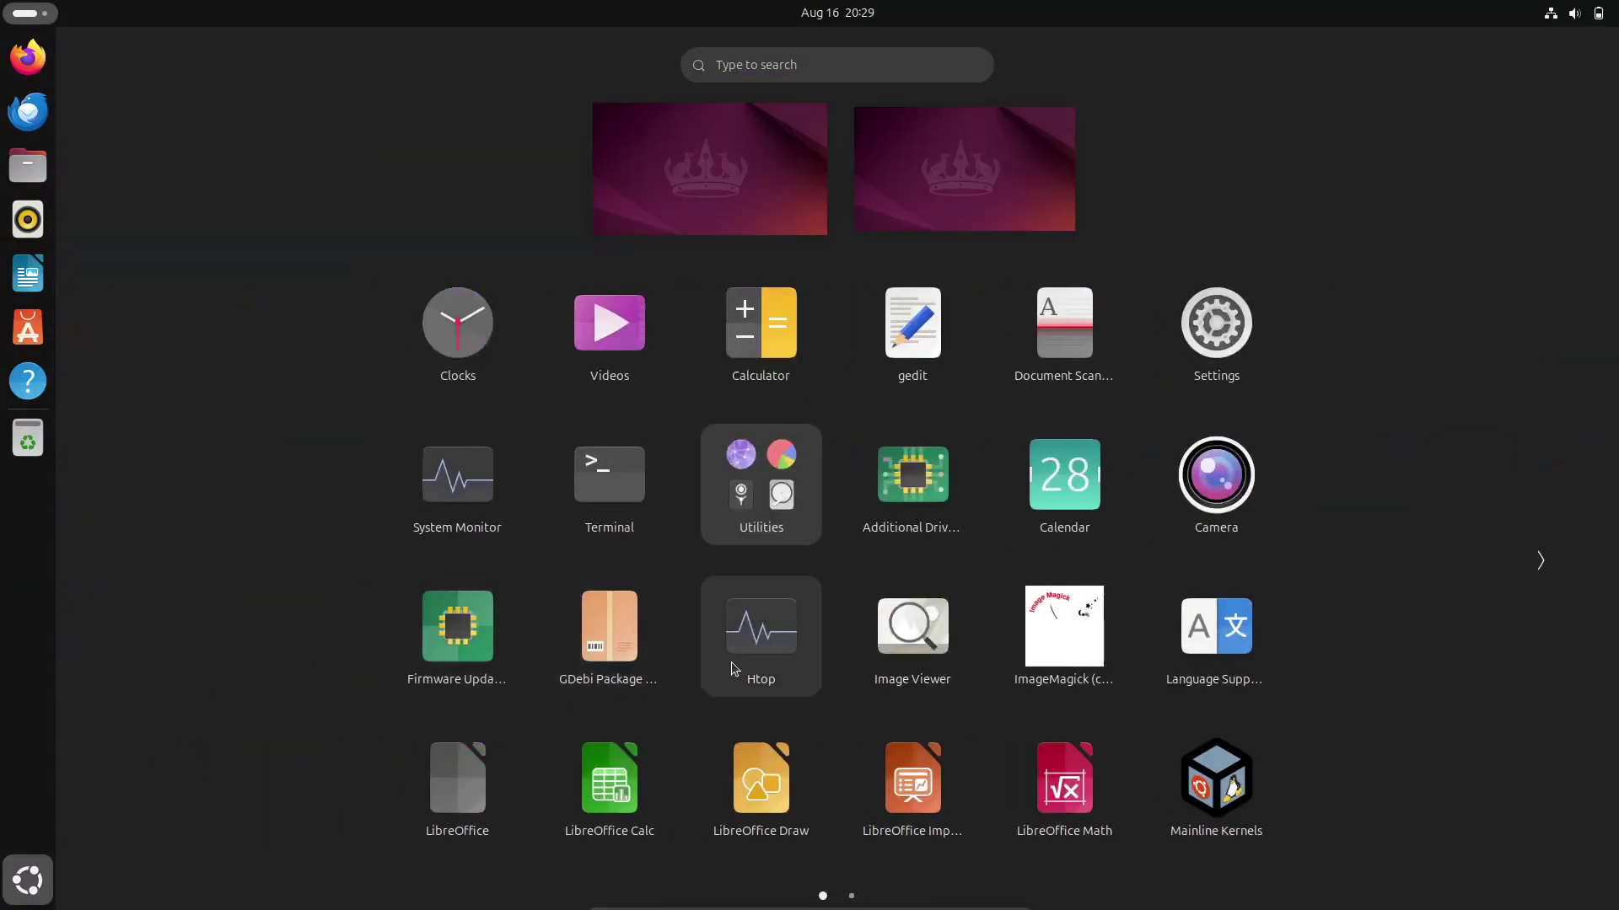
left_click(643, 530)
type("ne")
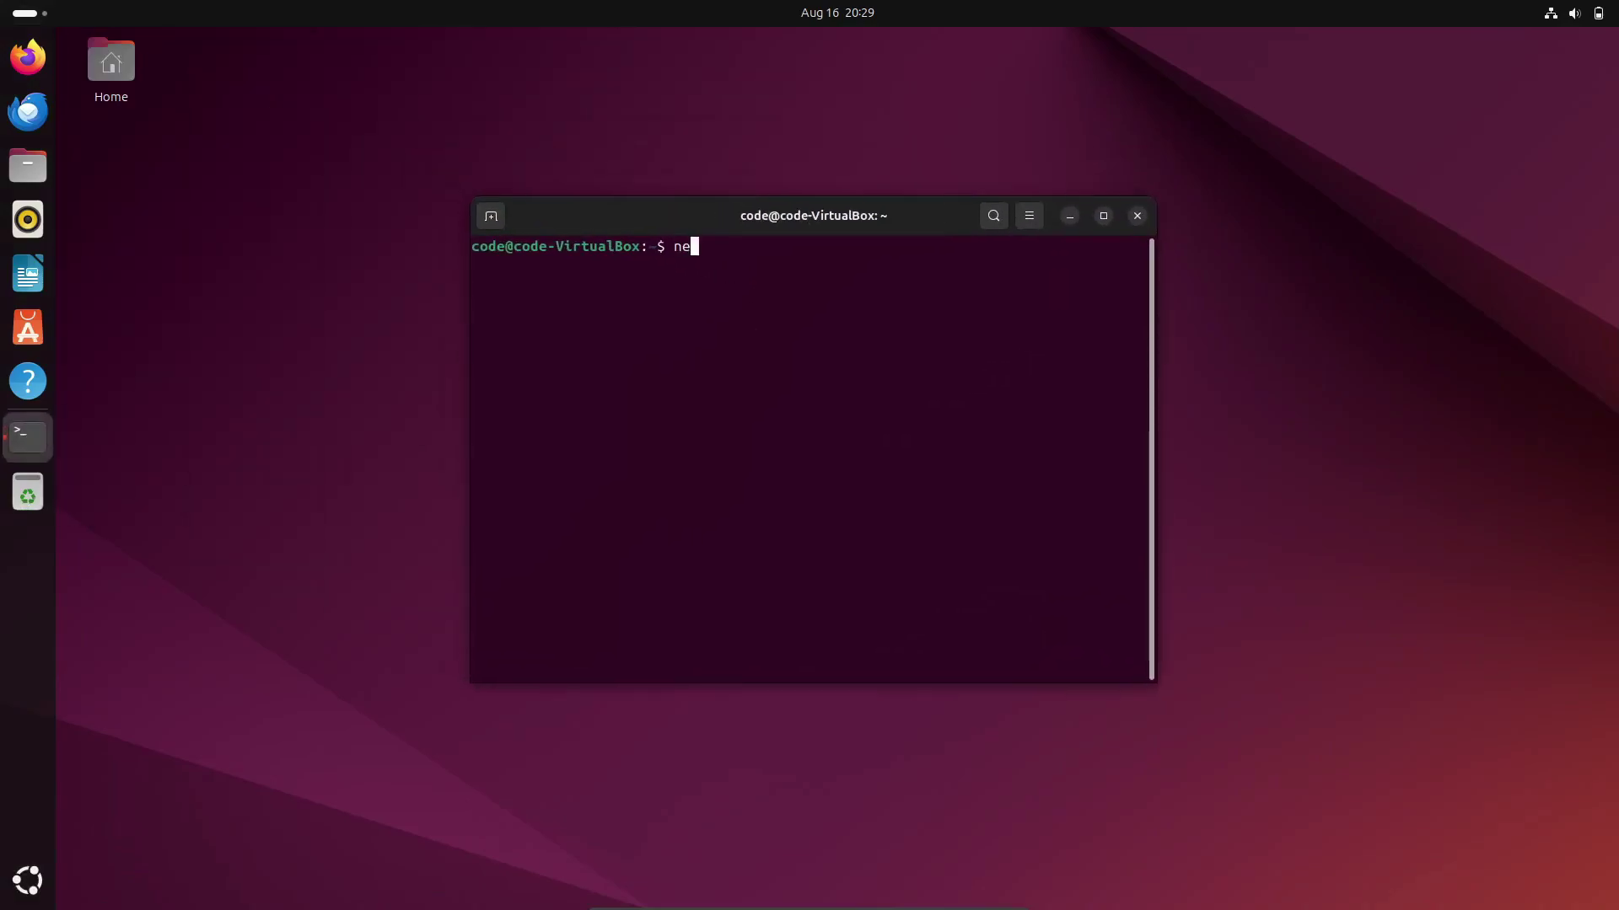
type("ofetch")
key("Return")
left_click_drag(1146, 284, 847, 283)
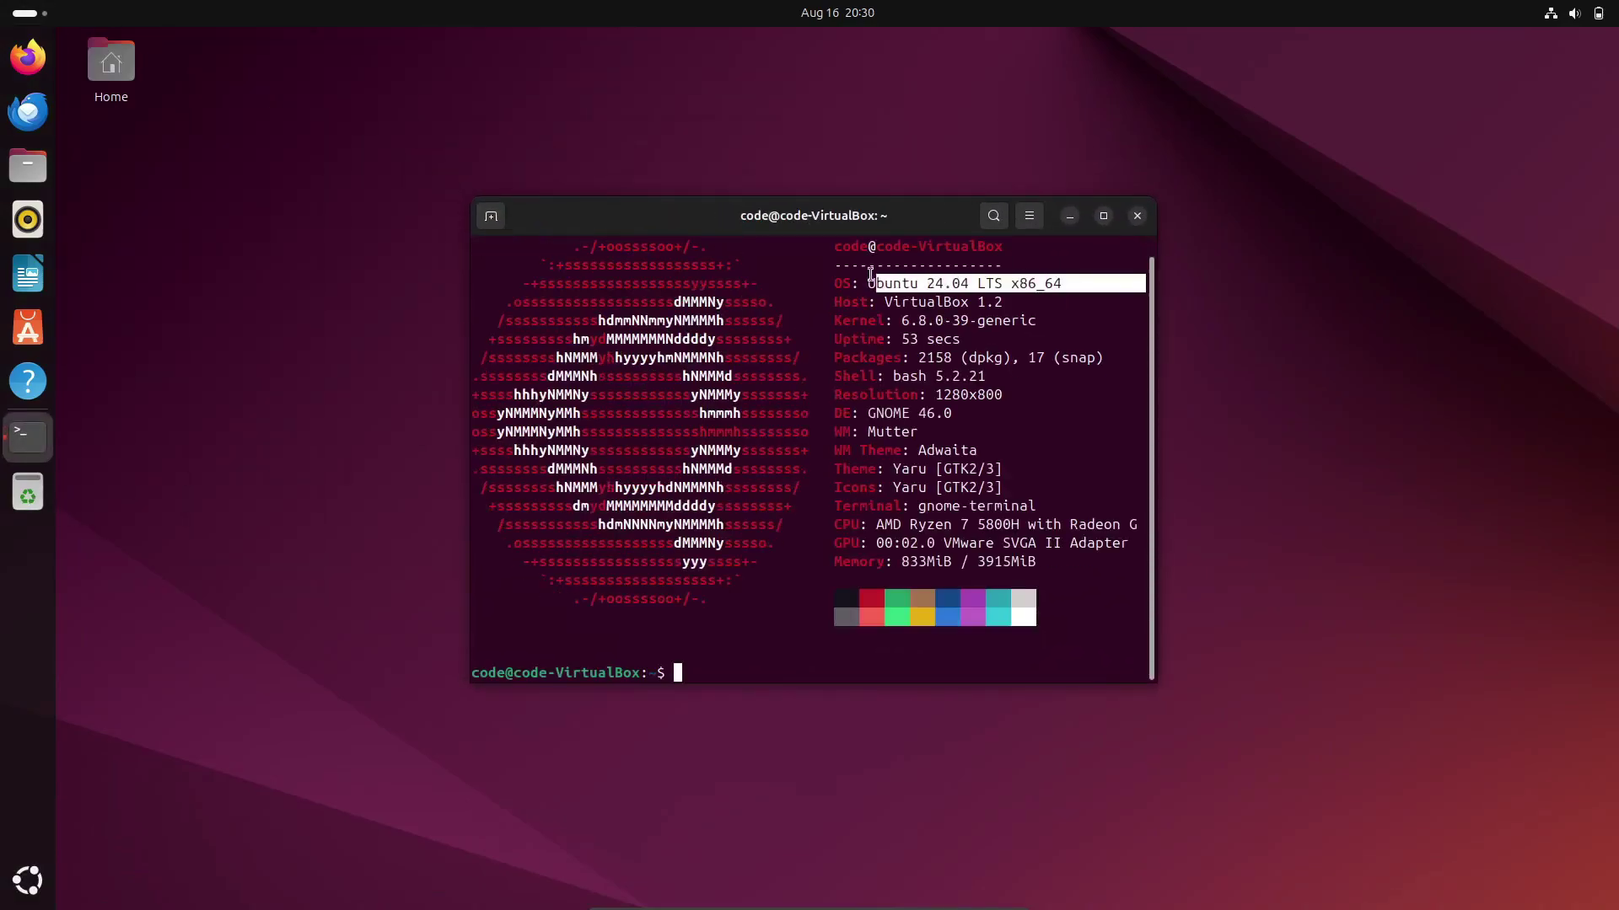
left_click(913, 377)
left_click_drag(1145, 320, 817, 321)
left_click_drag(817, 395, 1145, 432)
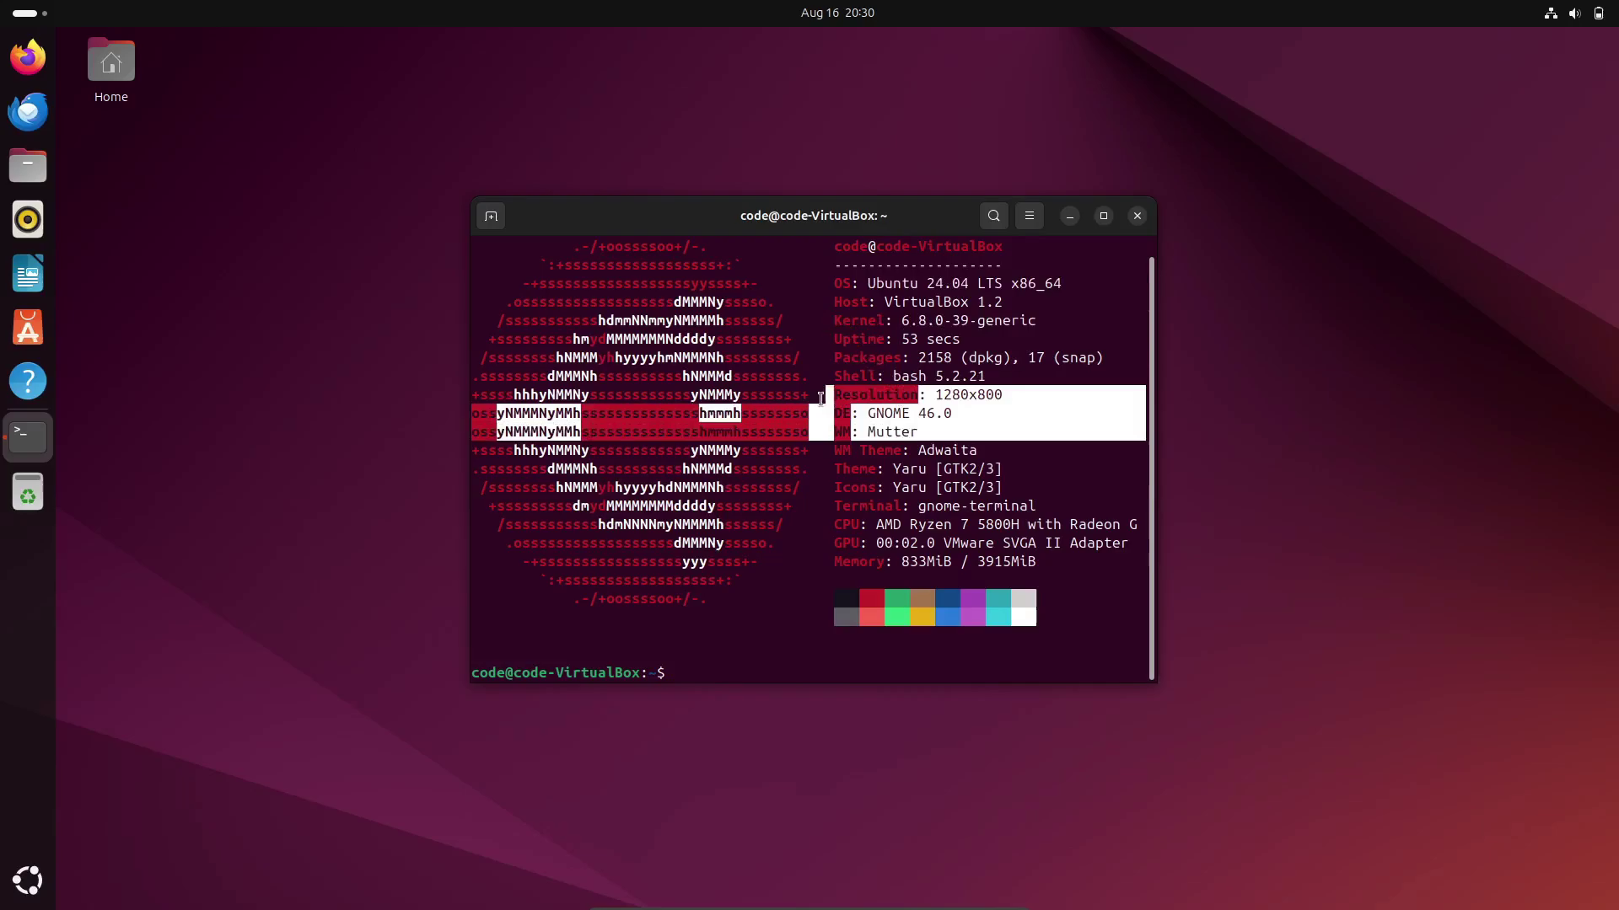
left_click(1136, 216)
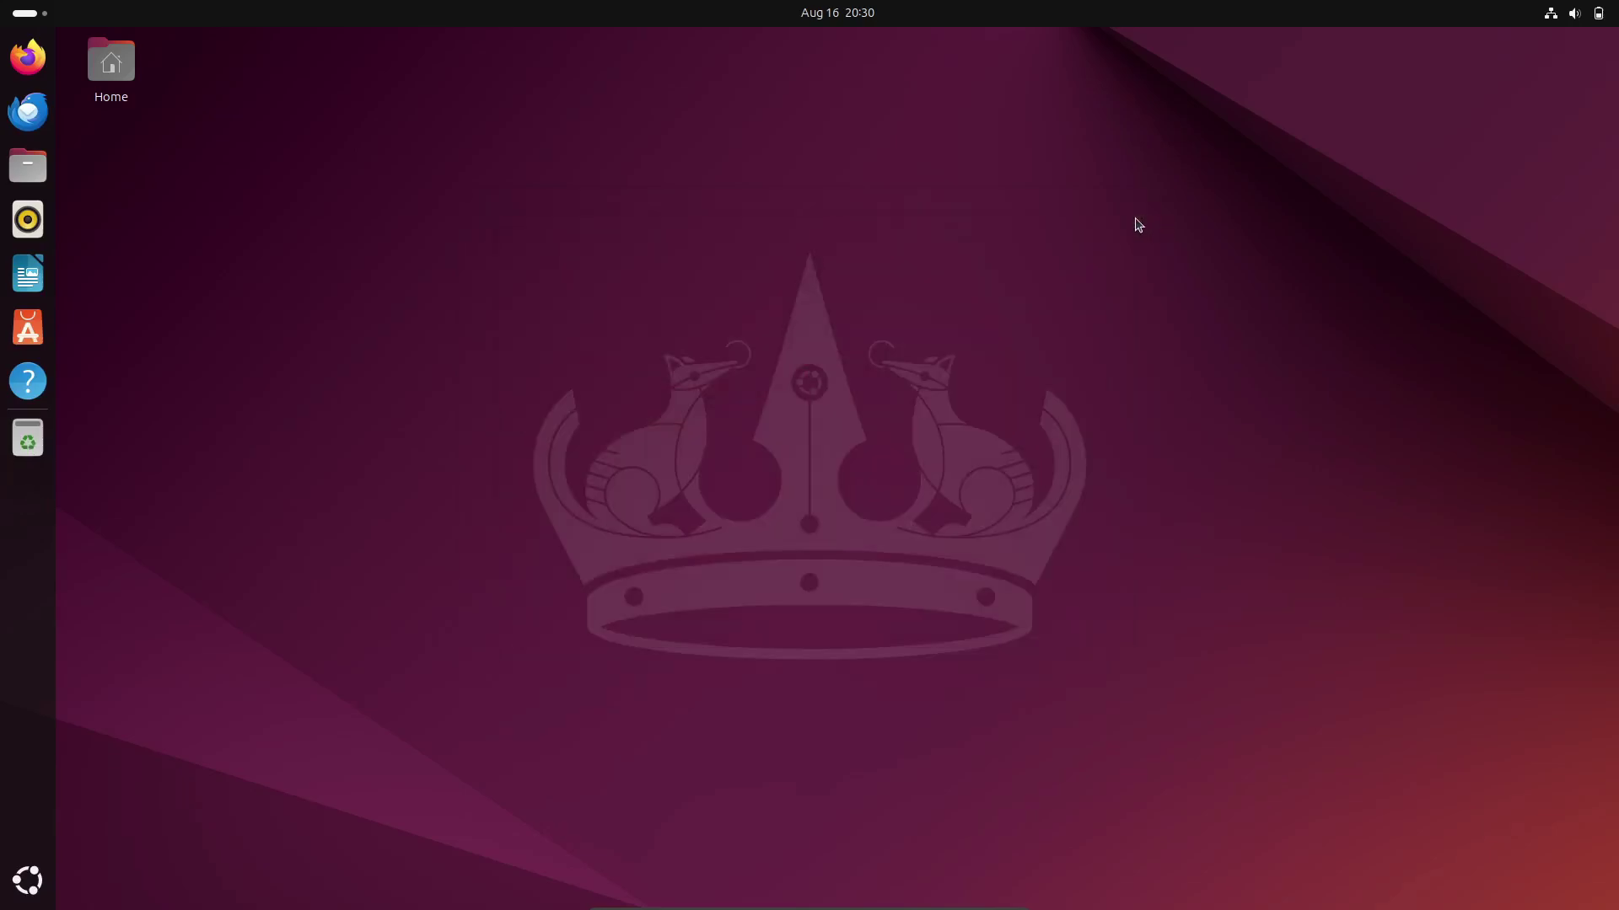
Step: Check the kernel version in the Settings system details
left_click(28, 881)
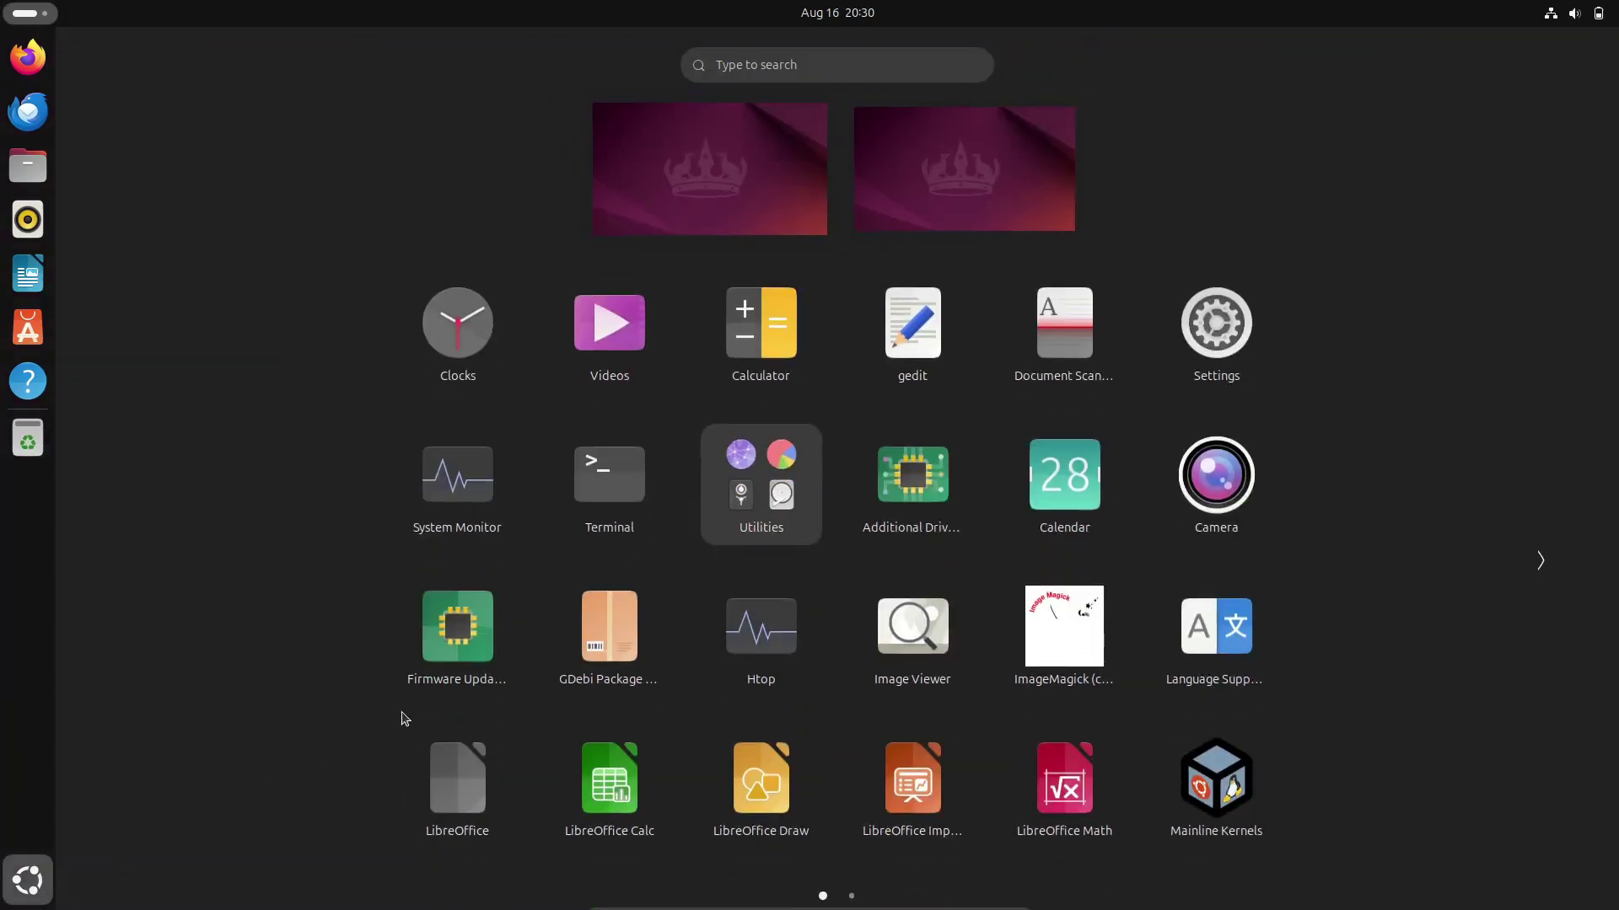
scroll(405, 715, "down", 1)
scroll(418, 710, "up", 1)
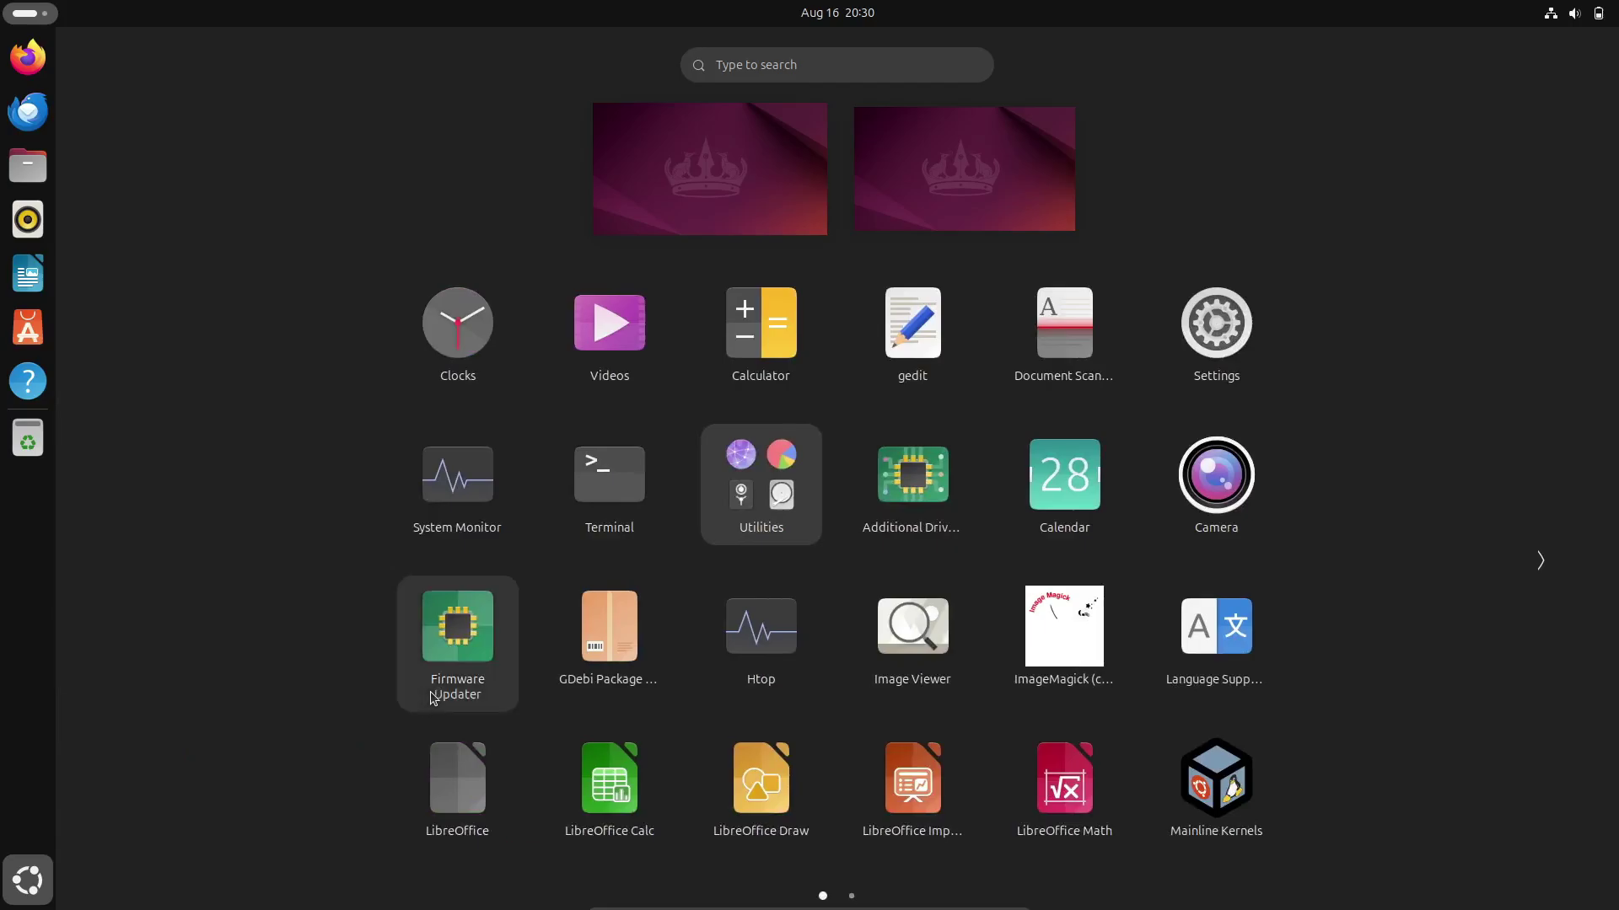
left_click(1256, 331)
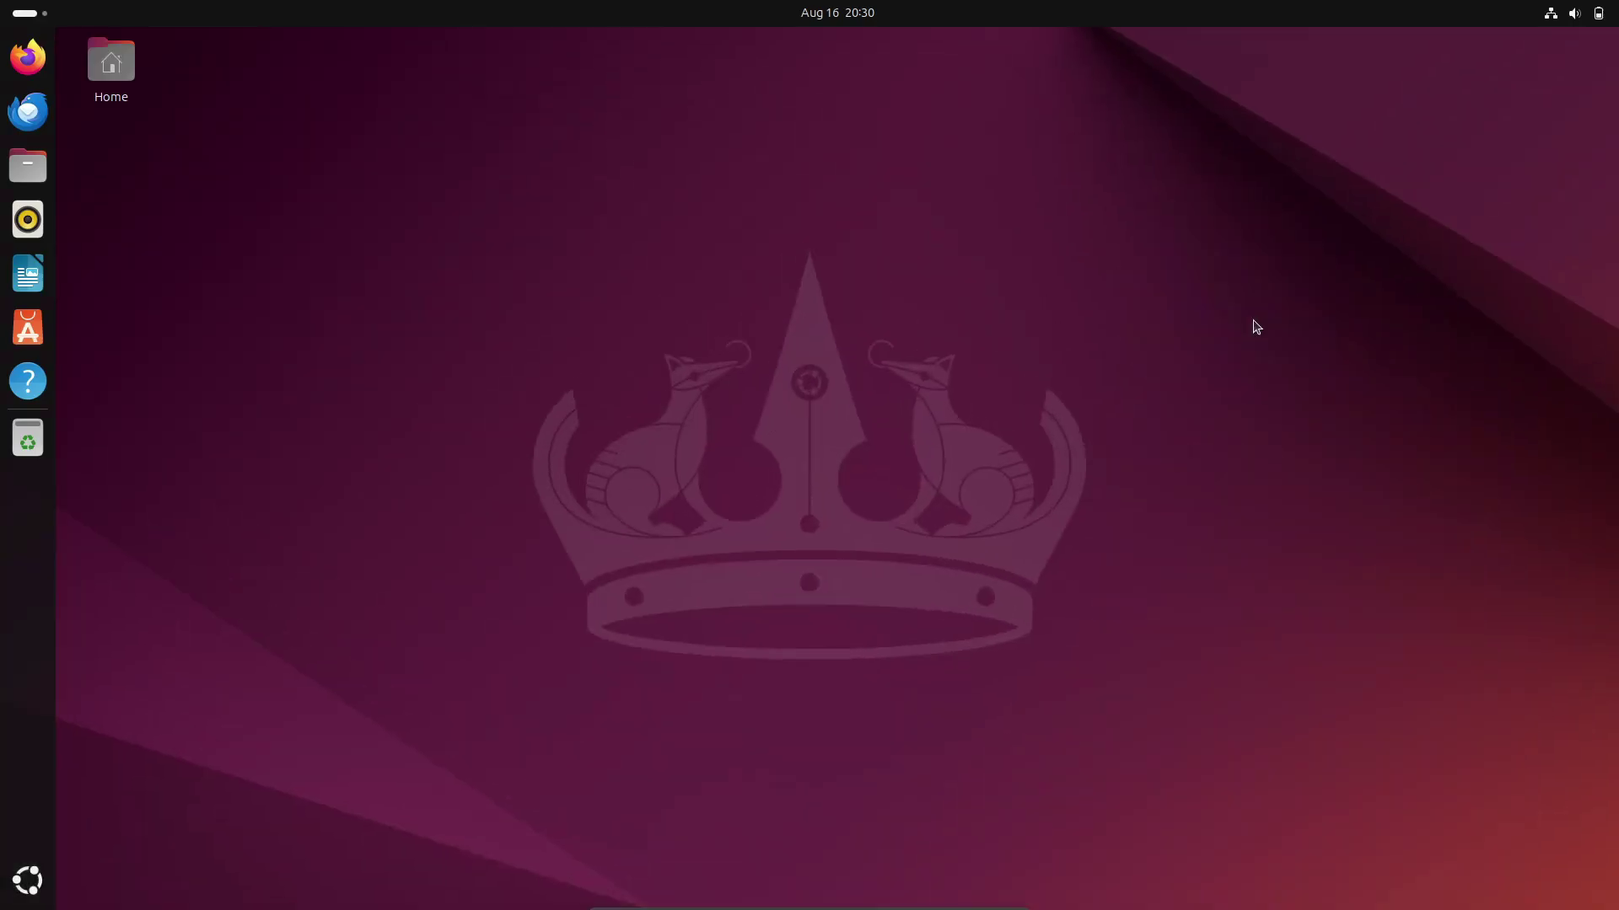
scroll(481, 324, "down", 3)
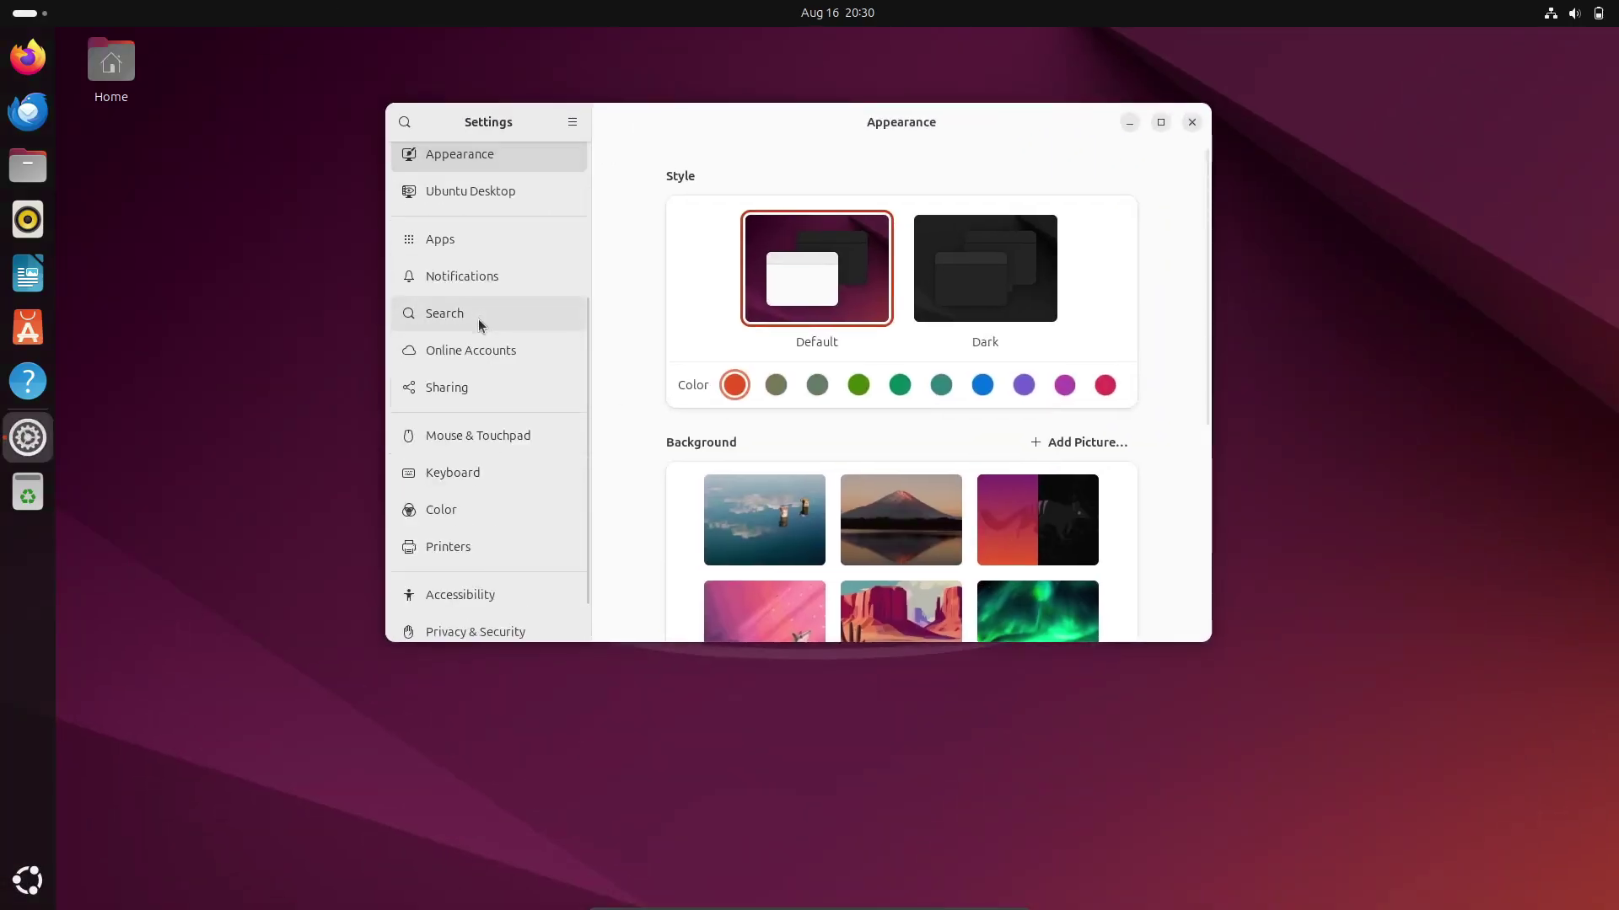
scroll(487, 589, "down", 1)
left_click(488, 613)
left_click(811, 424)
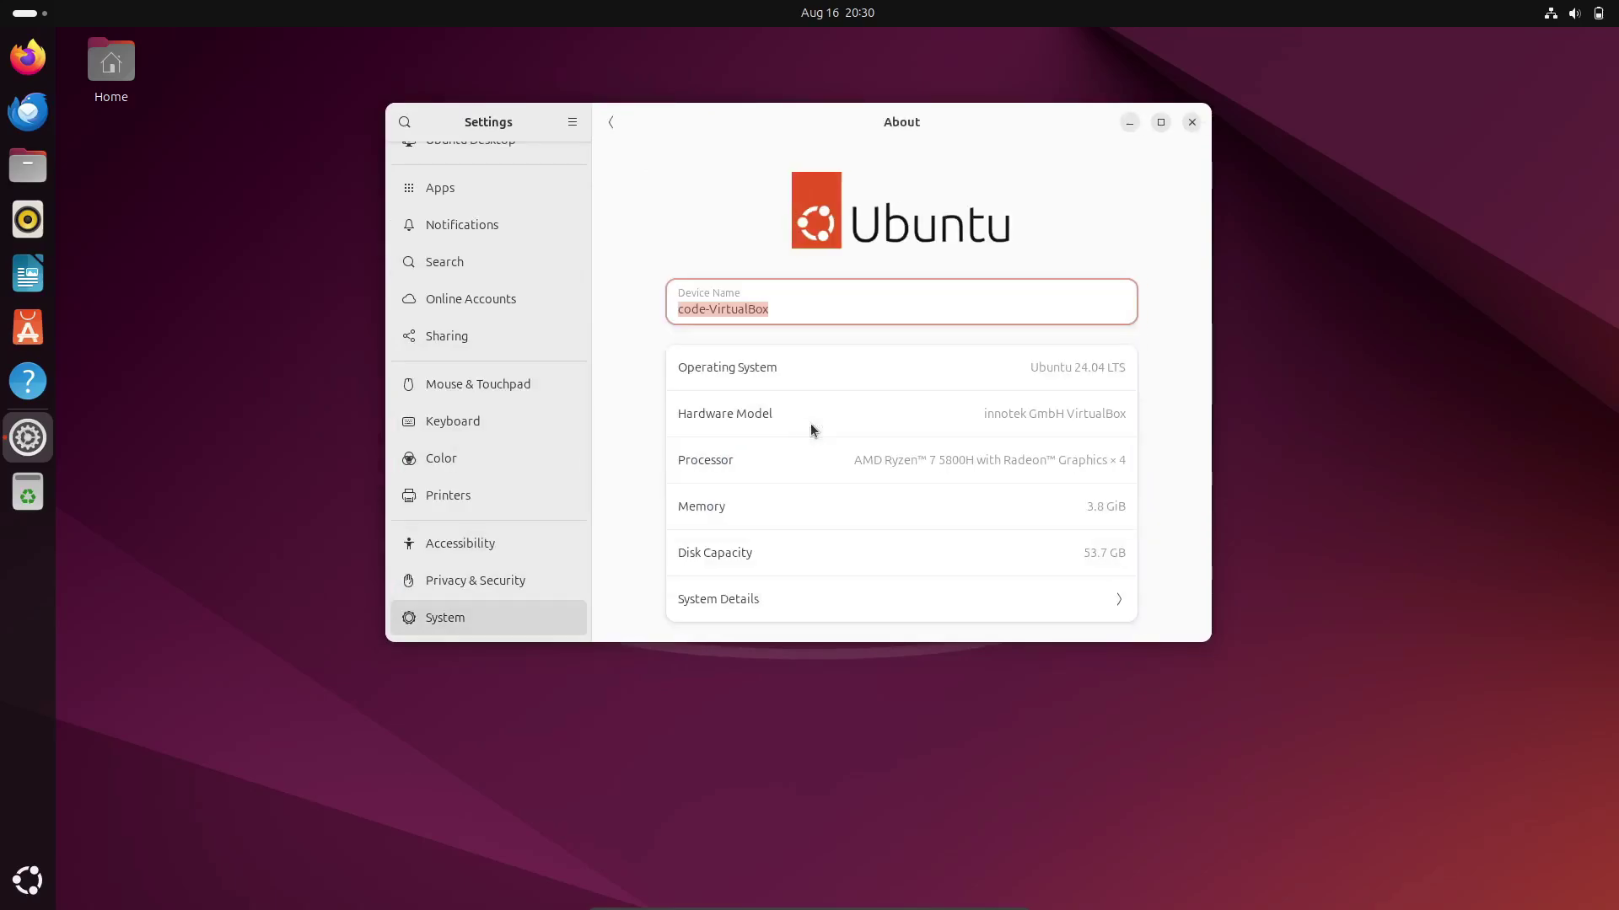
left_click(772, 595)
left_click_drag(825, 497, 975, 505)
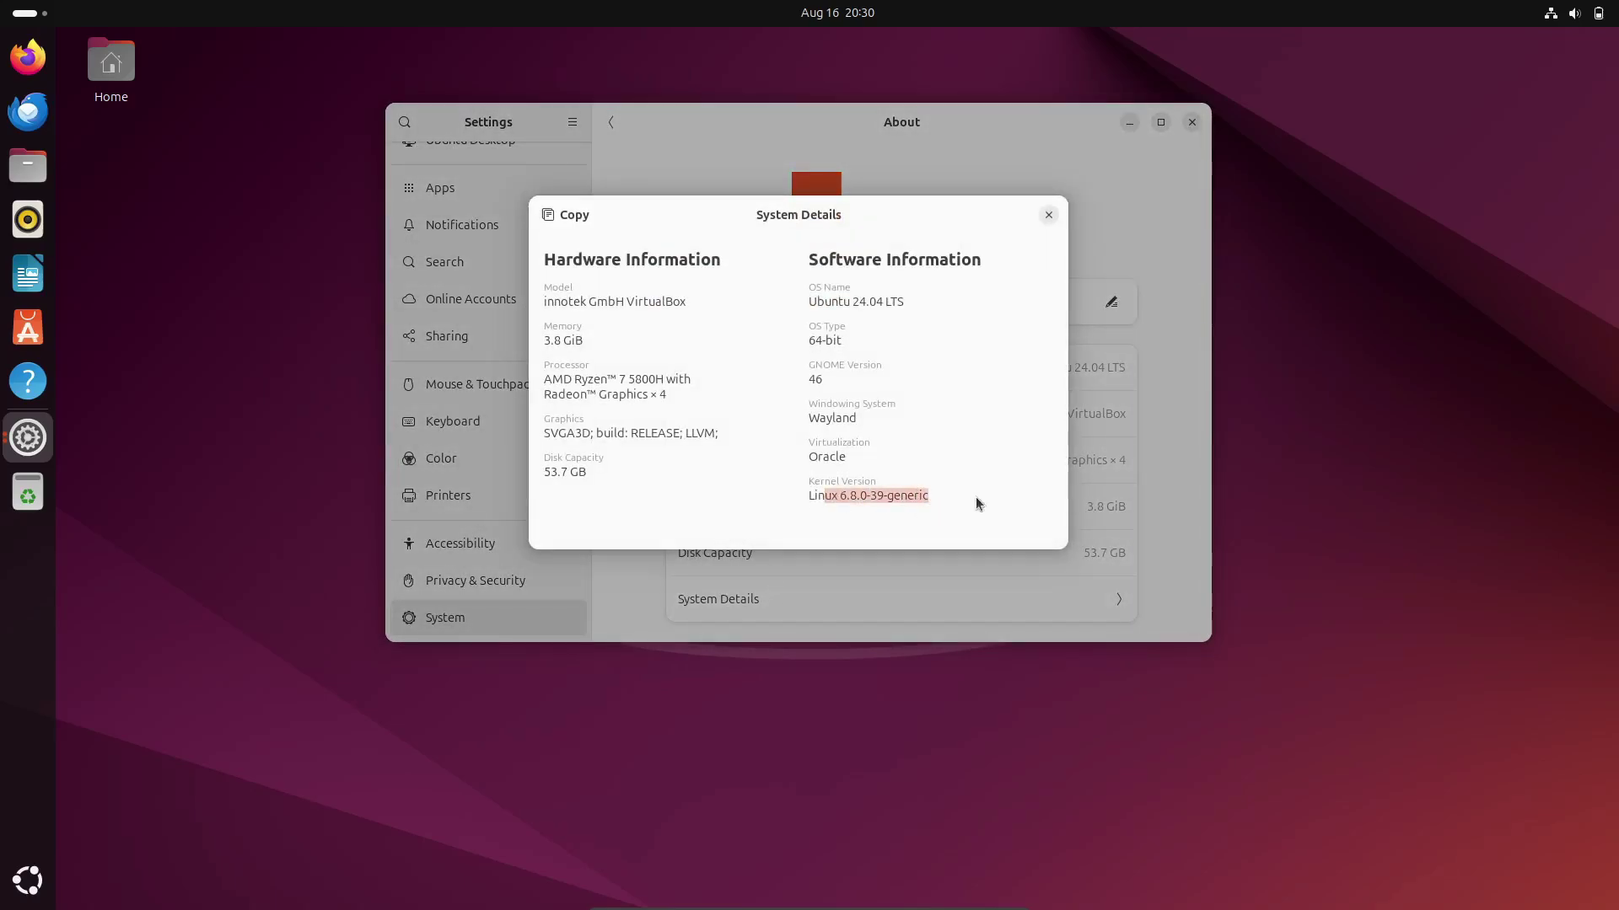
left_click(1048, 215)
left_click(1192, 121)
left_click(837, 13)
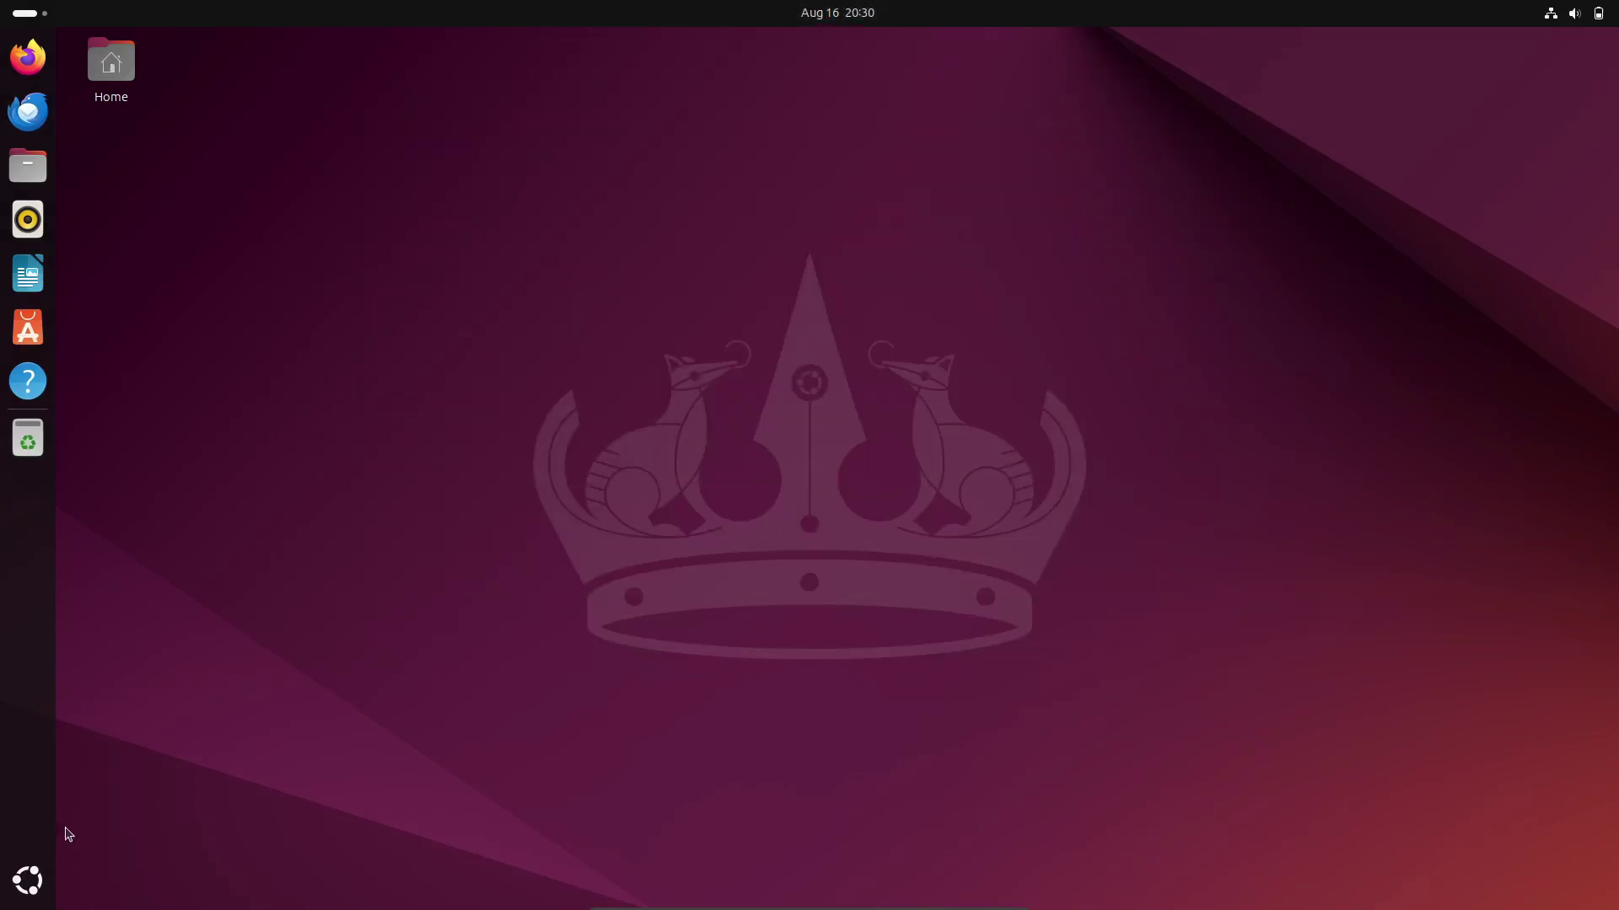
Step: Install the mainline tool from a terminal with the administrator password and view its help
left_click(29, 880)
left_click(608, 478)
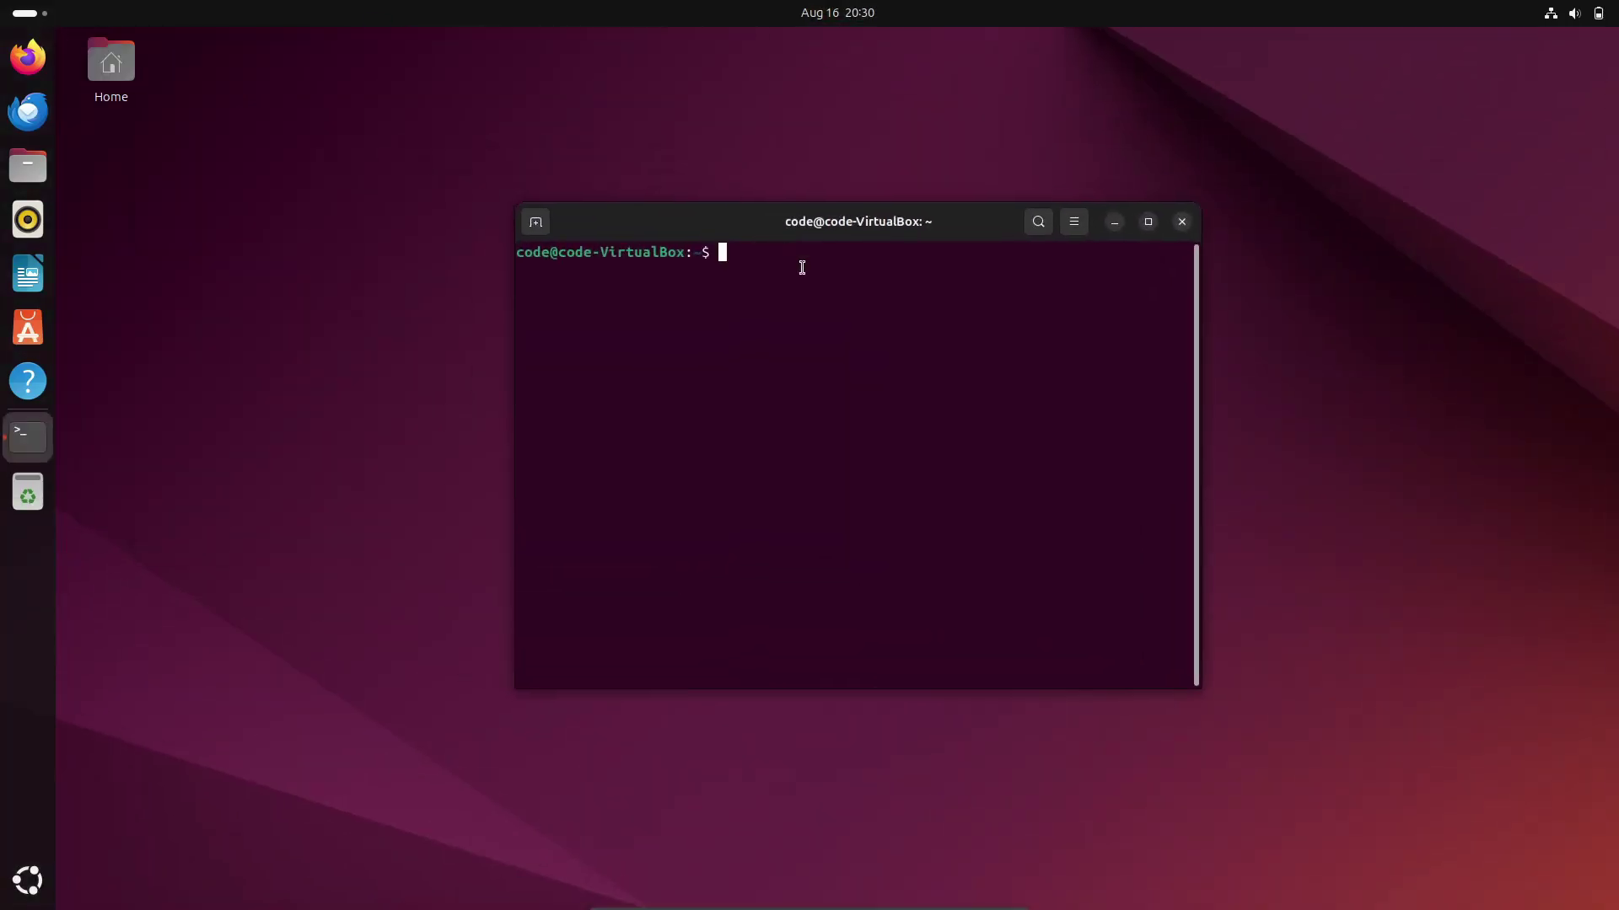
type("sudo ap")
type("t install m")
type("ainline")
key("Return")
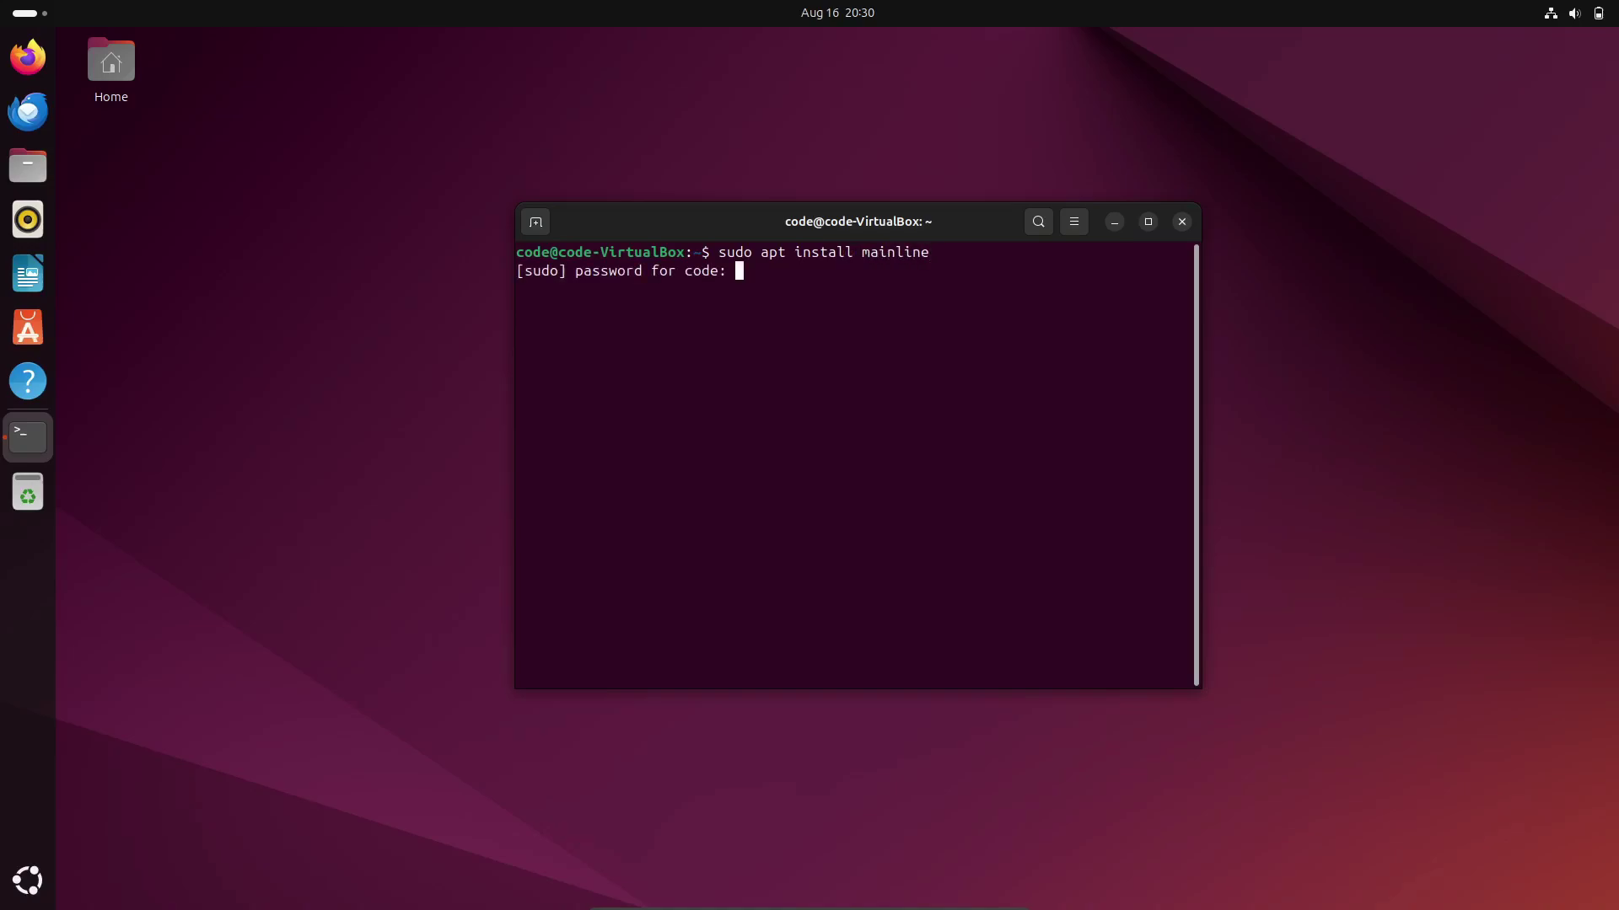
key("Return")
type("main")
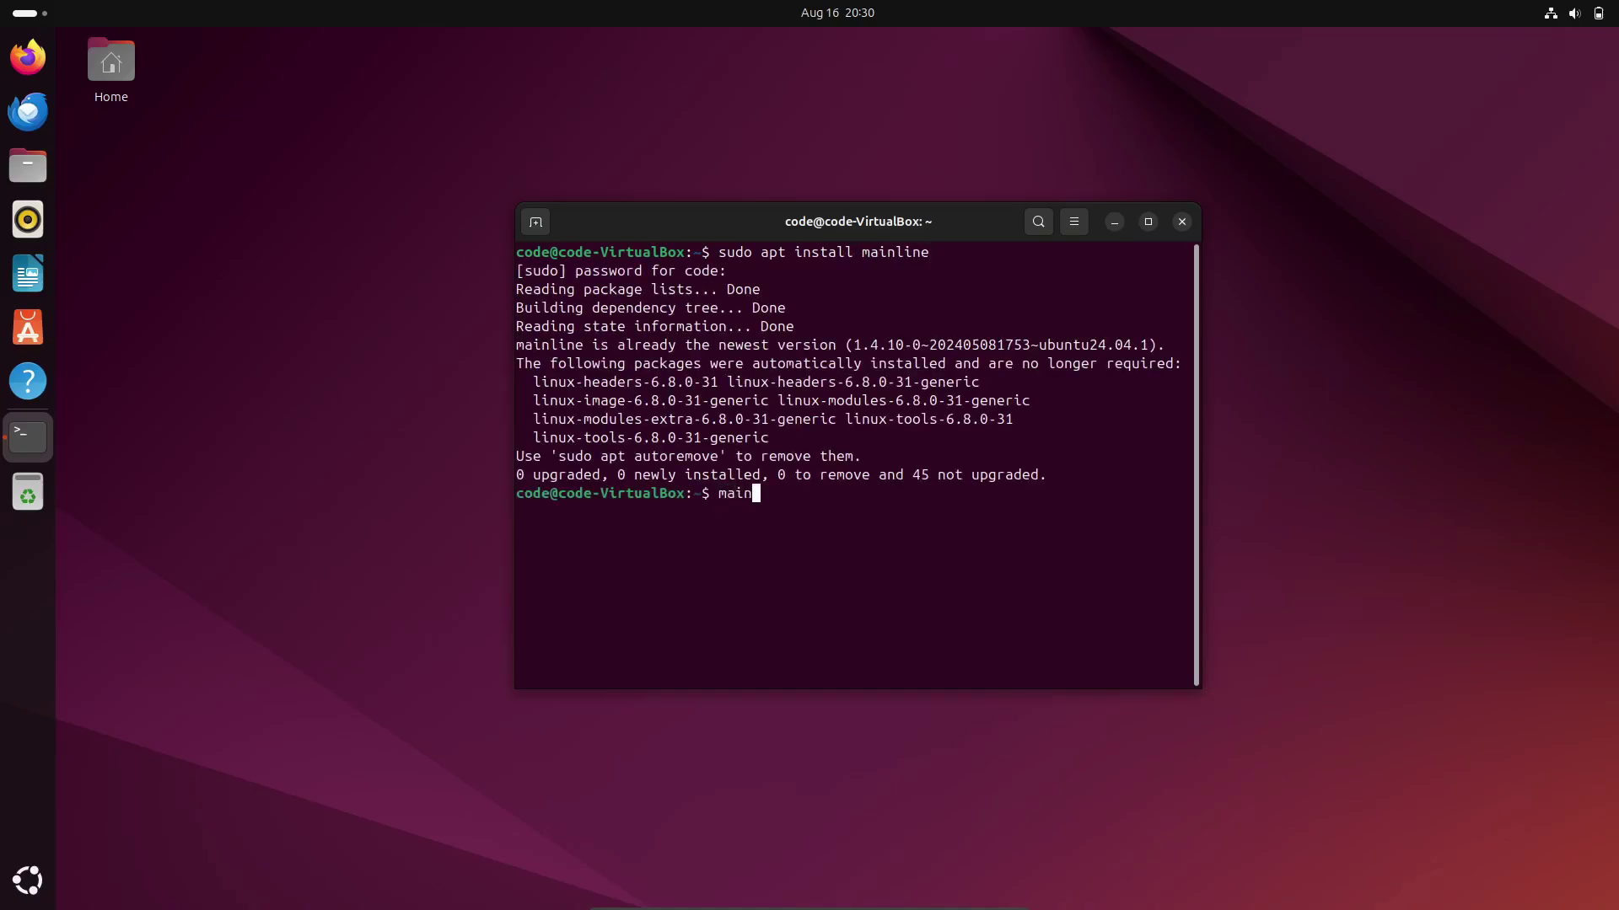
type("line")
key("Return")
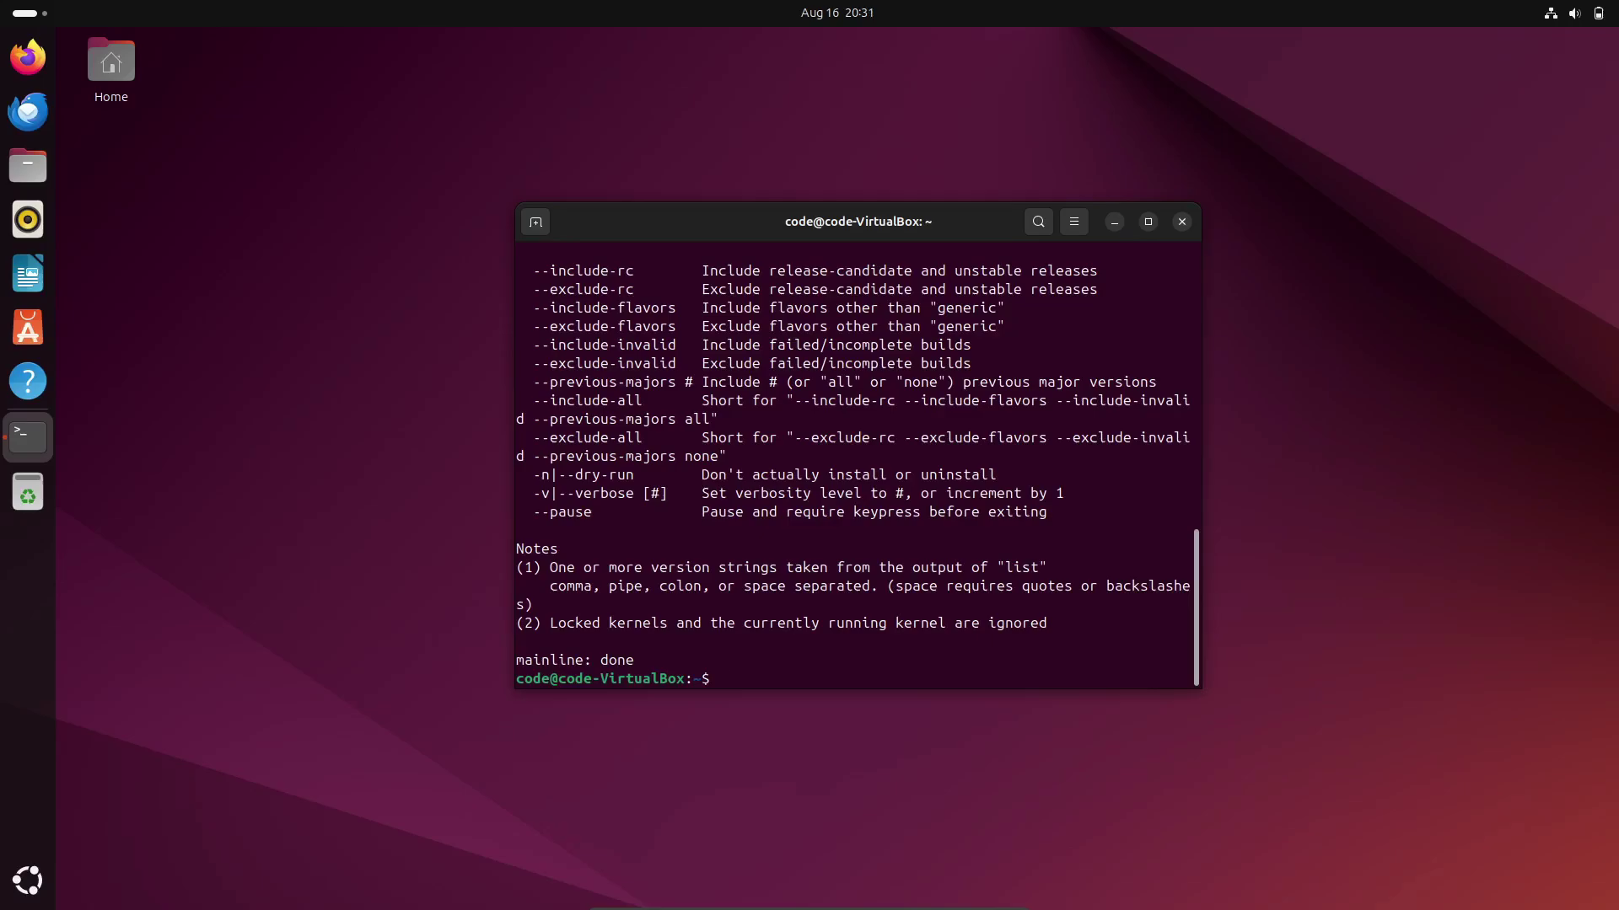
scroll(816, 521, "up", 3)
scroll(816, 522, "up", 8)
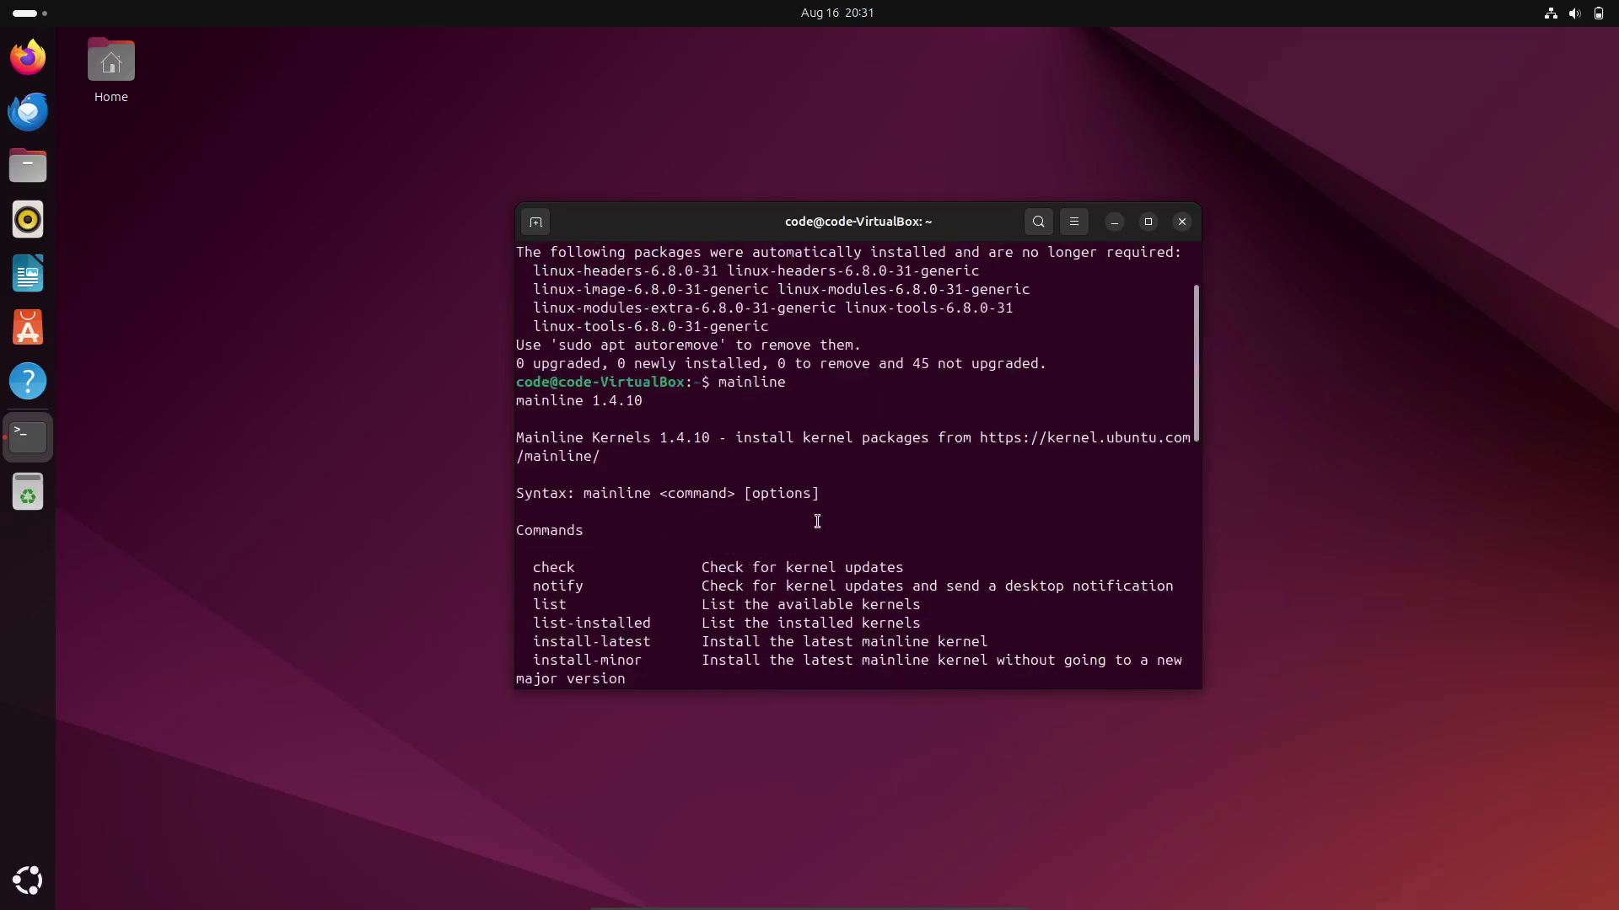
left_click(1182, 221)
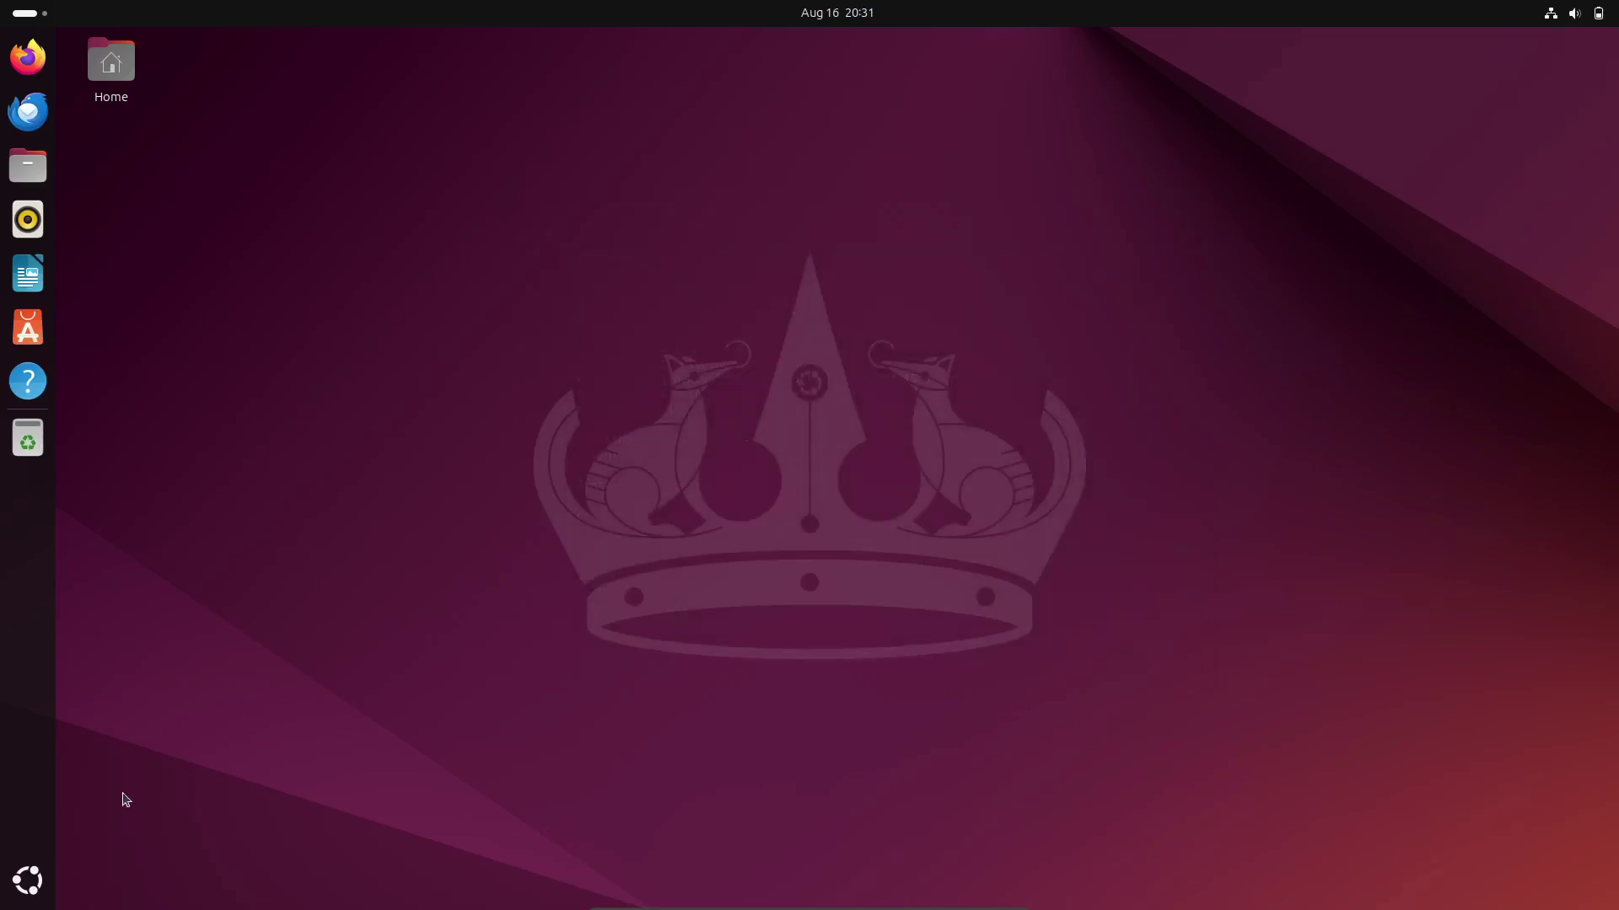
Step: Launch Mainline Kernels, centre its window, and select kernel 6.10.5
left_click(29, 880)
scroll(459, 710, "down", 1)
scroll(467, 707, "up", 1)
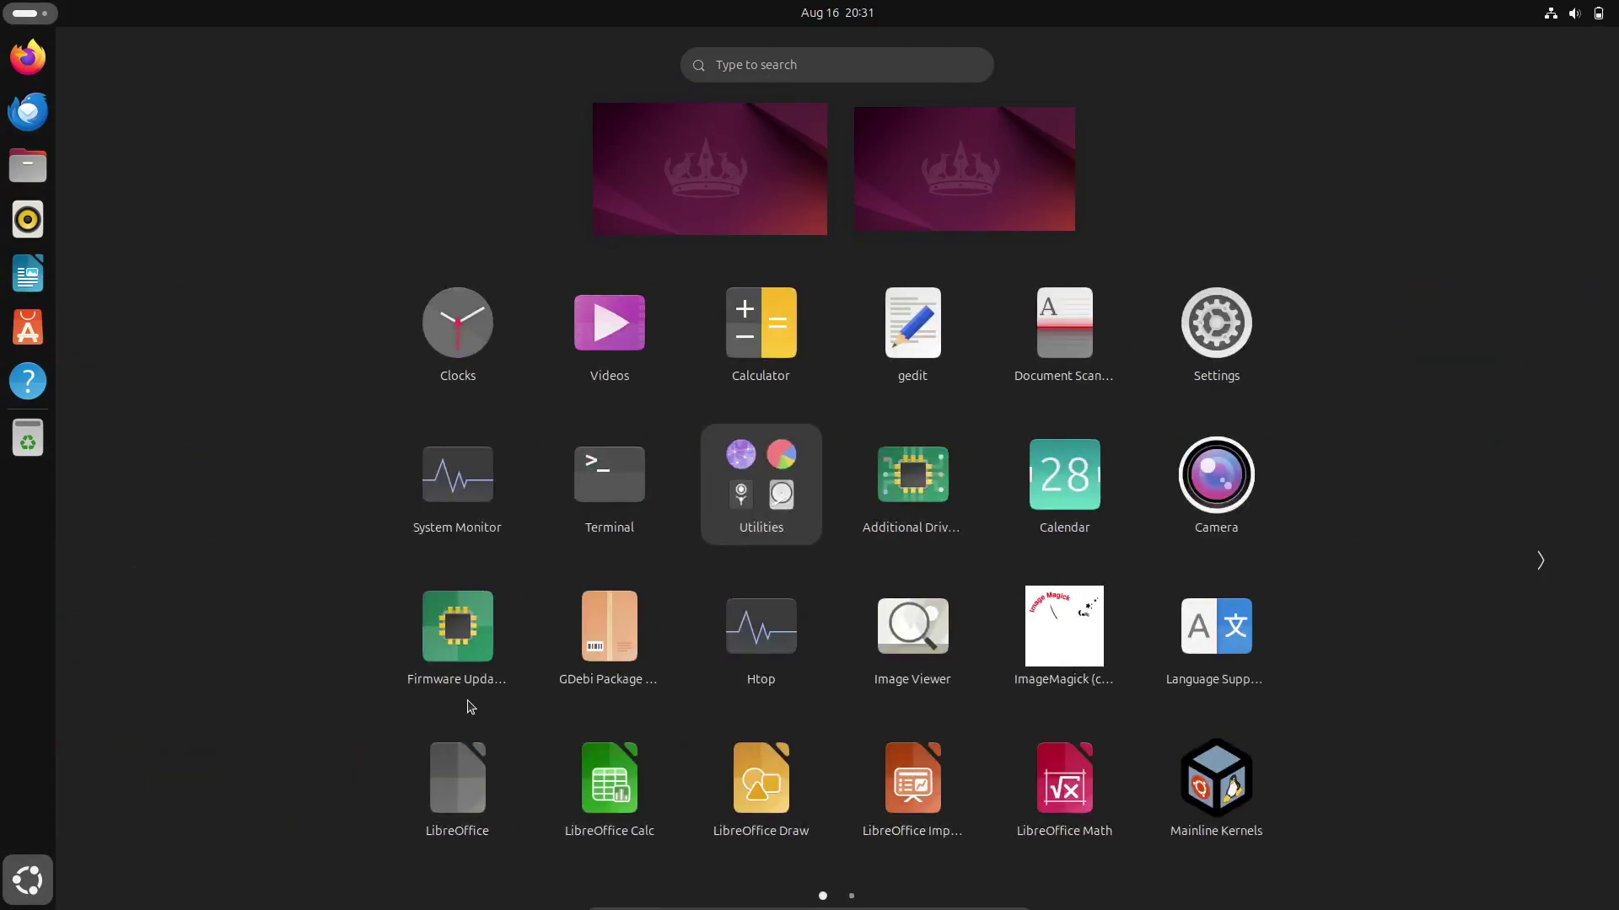
left_click(1216, 797)
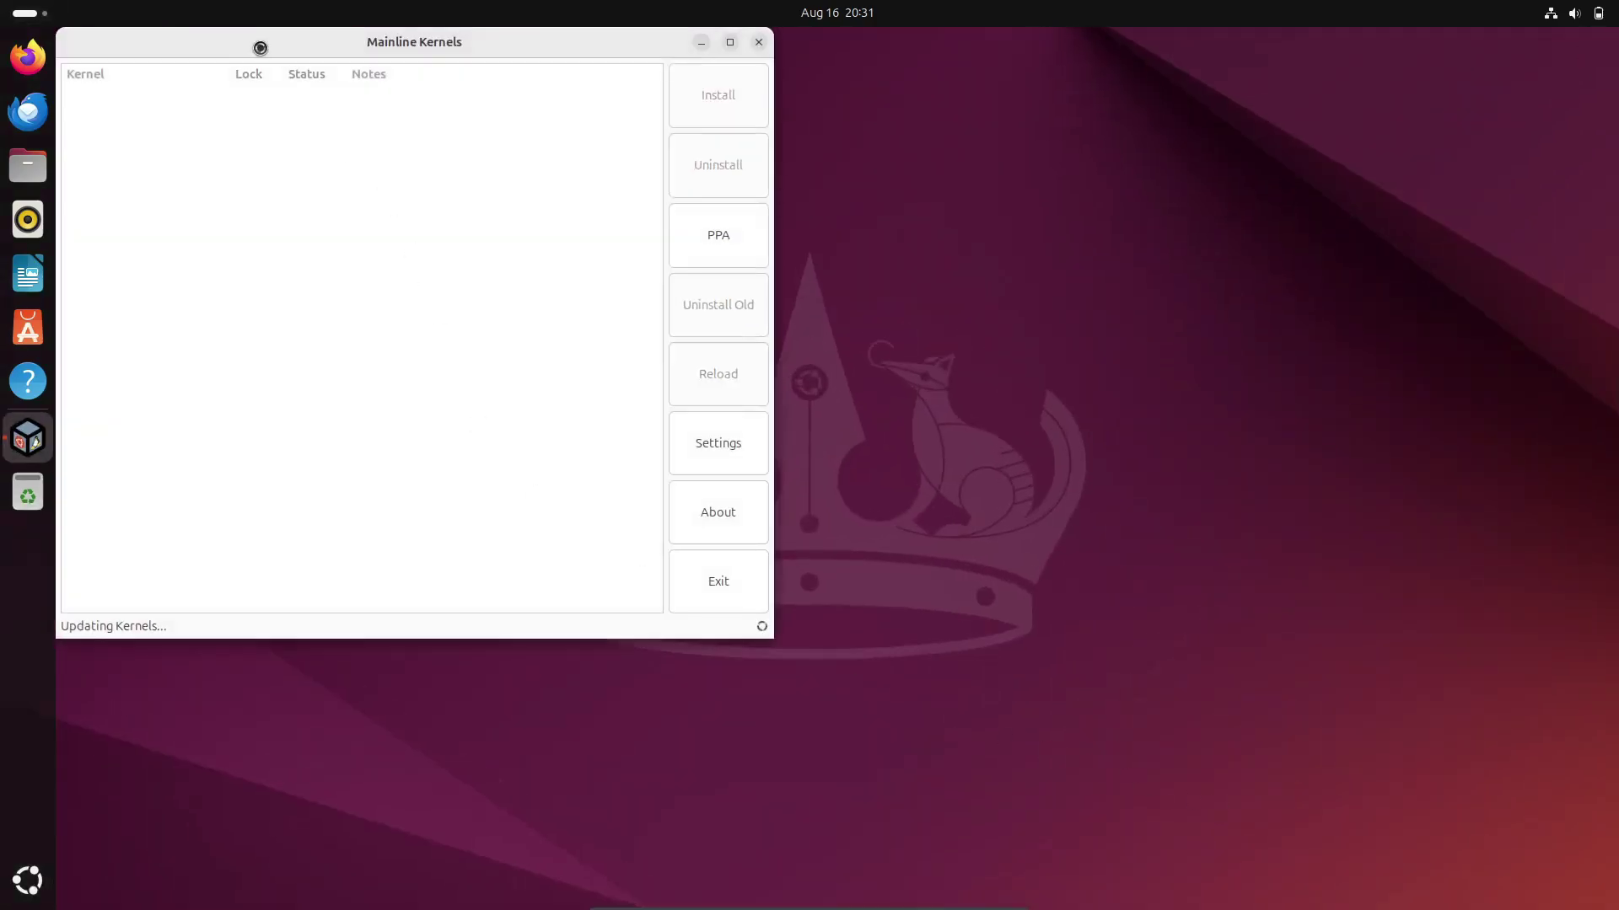
left_click_drag(260, 47, 705, 141)
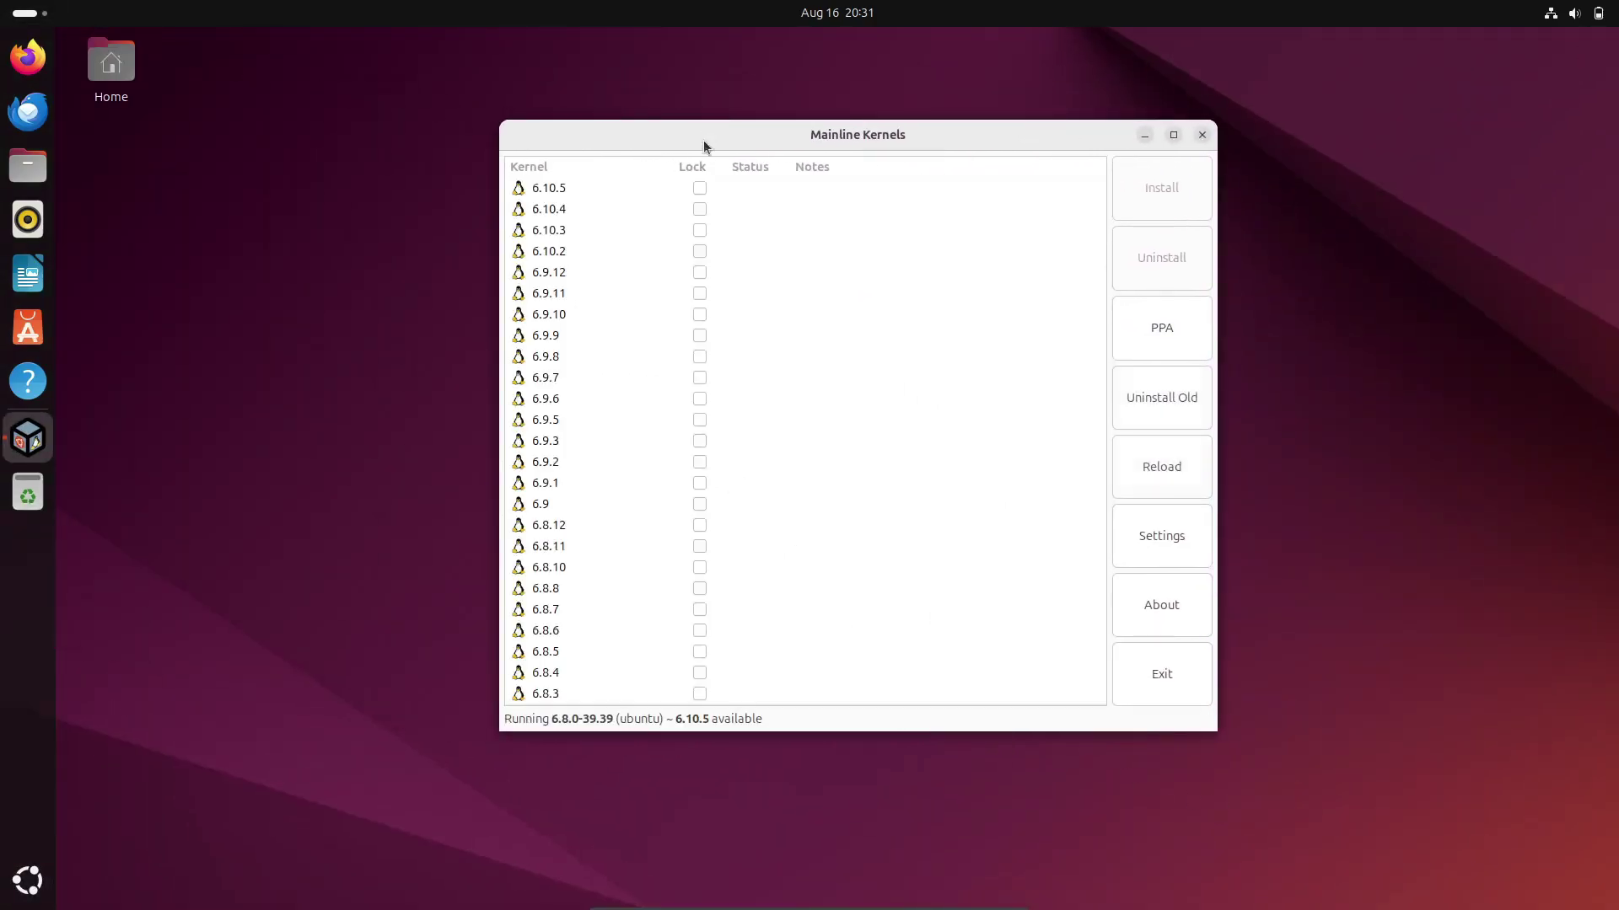
scroll(578, 317, "down", 5)
scroll(576, 314, "up", 5)
left_click(568, 191)
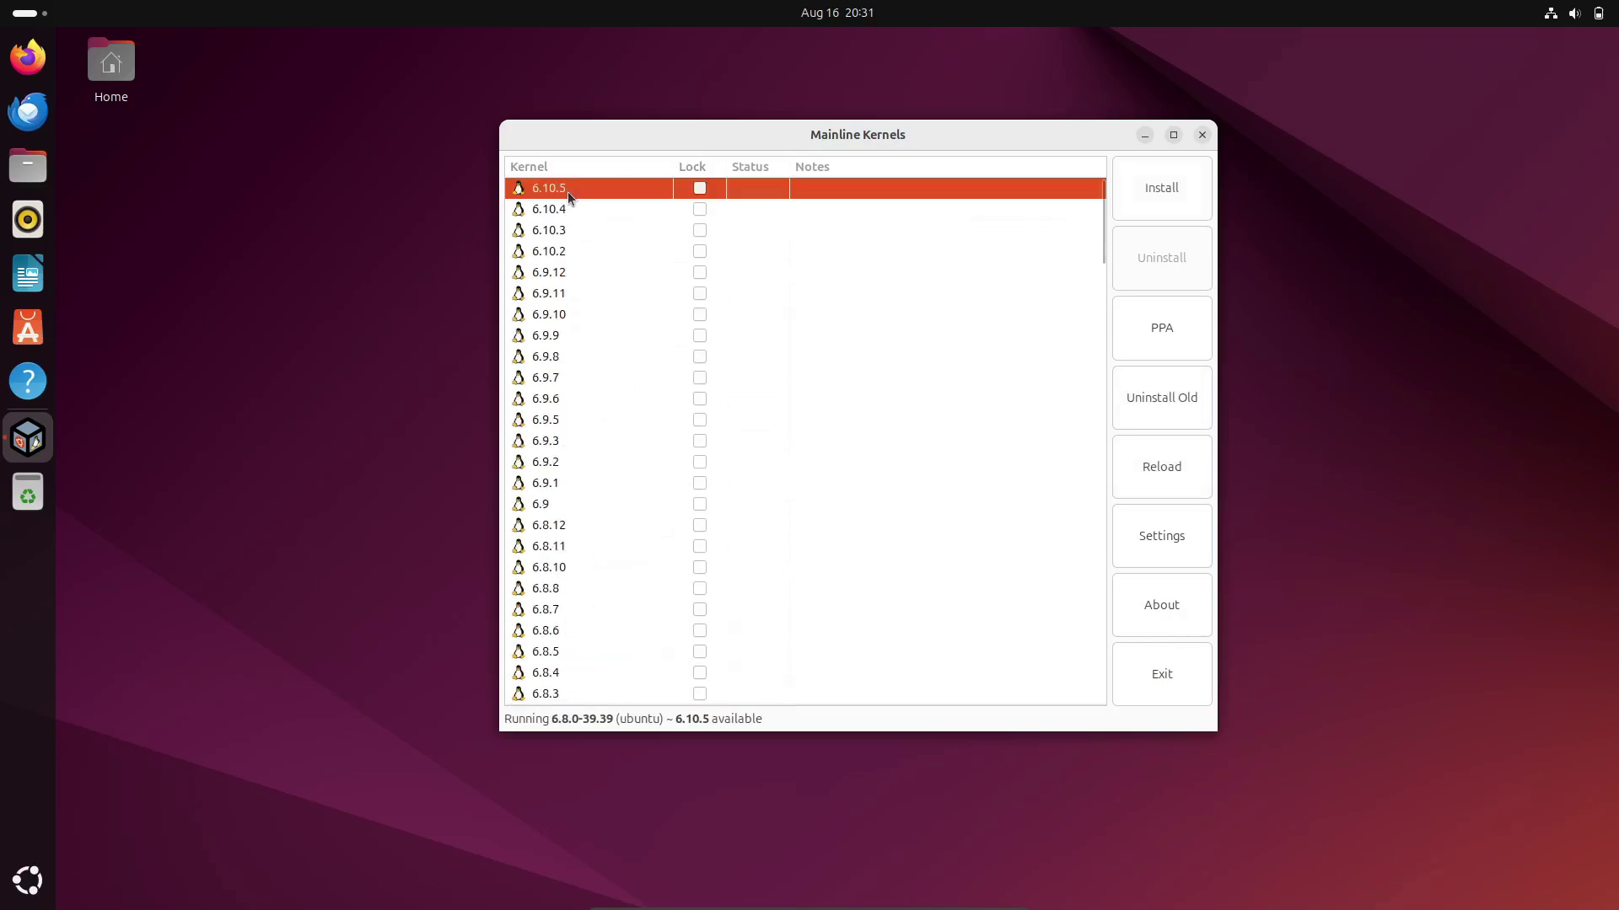
Step: Start the kernel 6.10.5 install and authorise it with the administrator password
left_click(1143, 191)
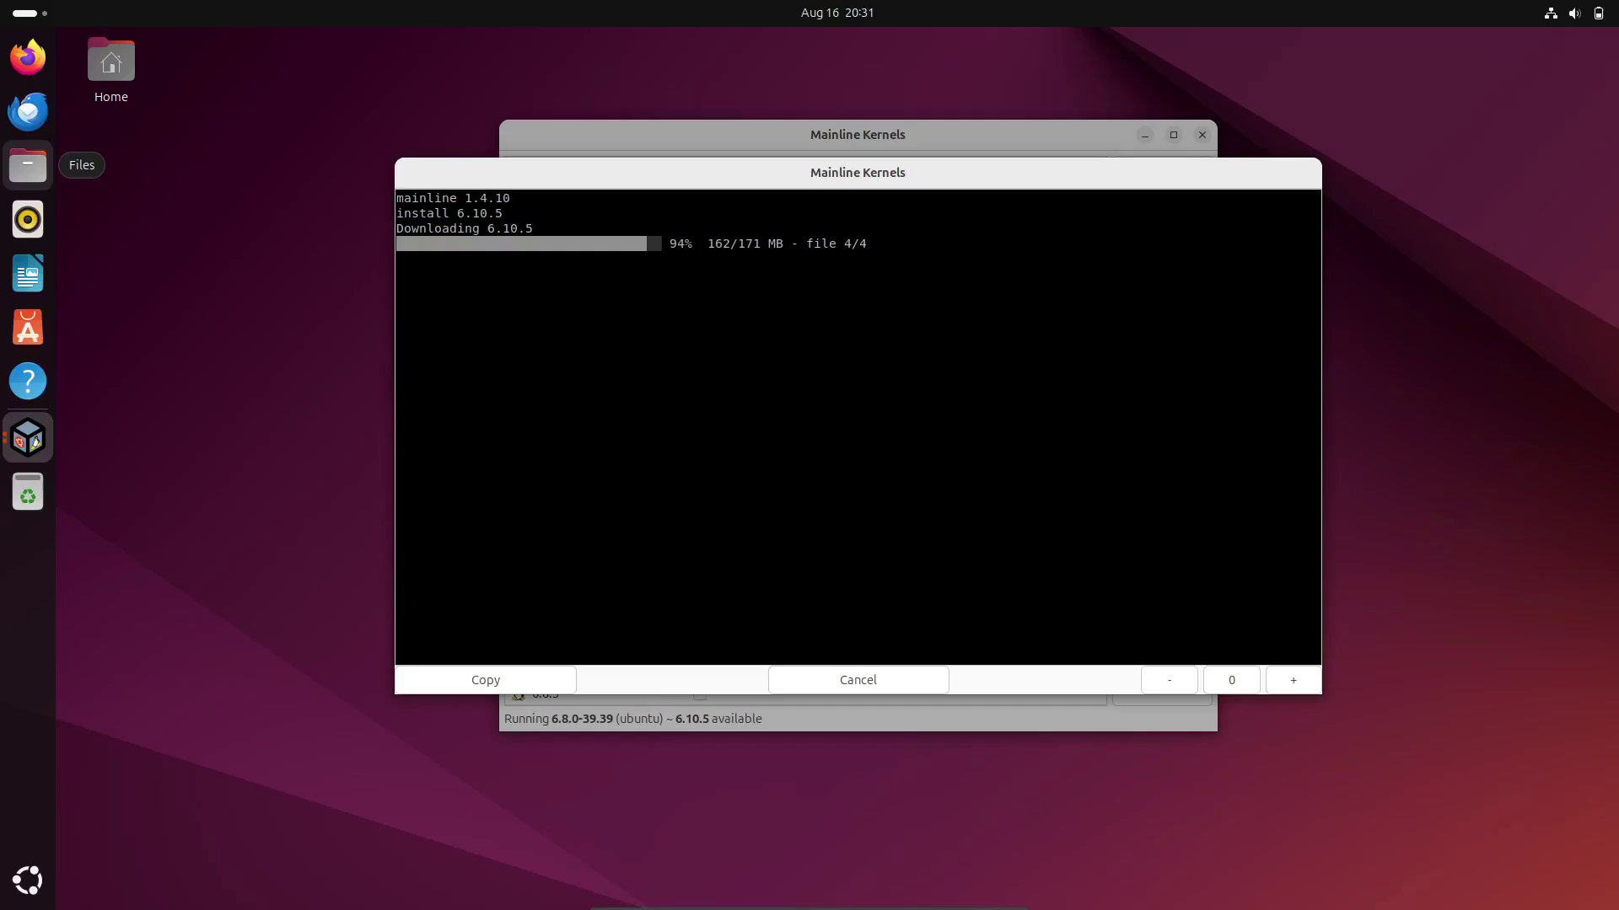
type("••")
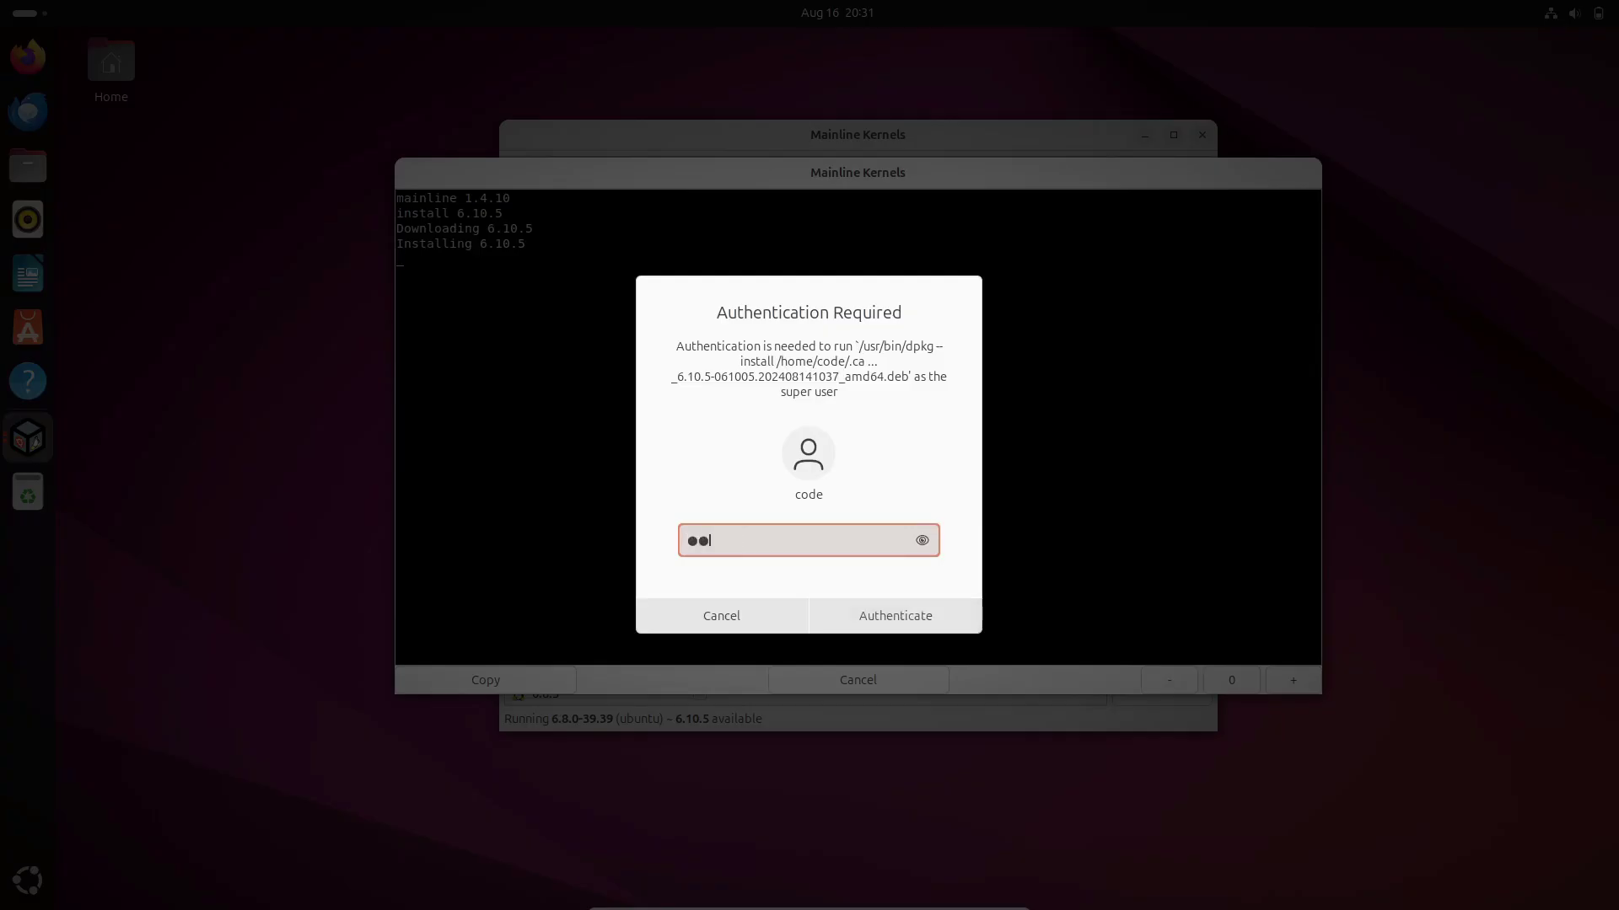
key("Return")
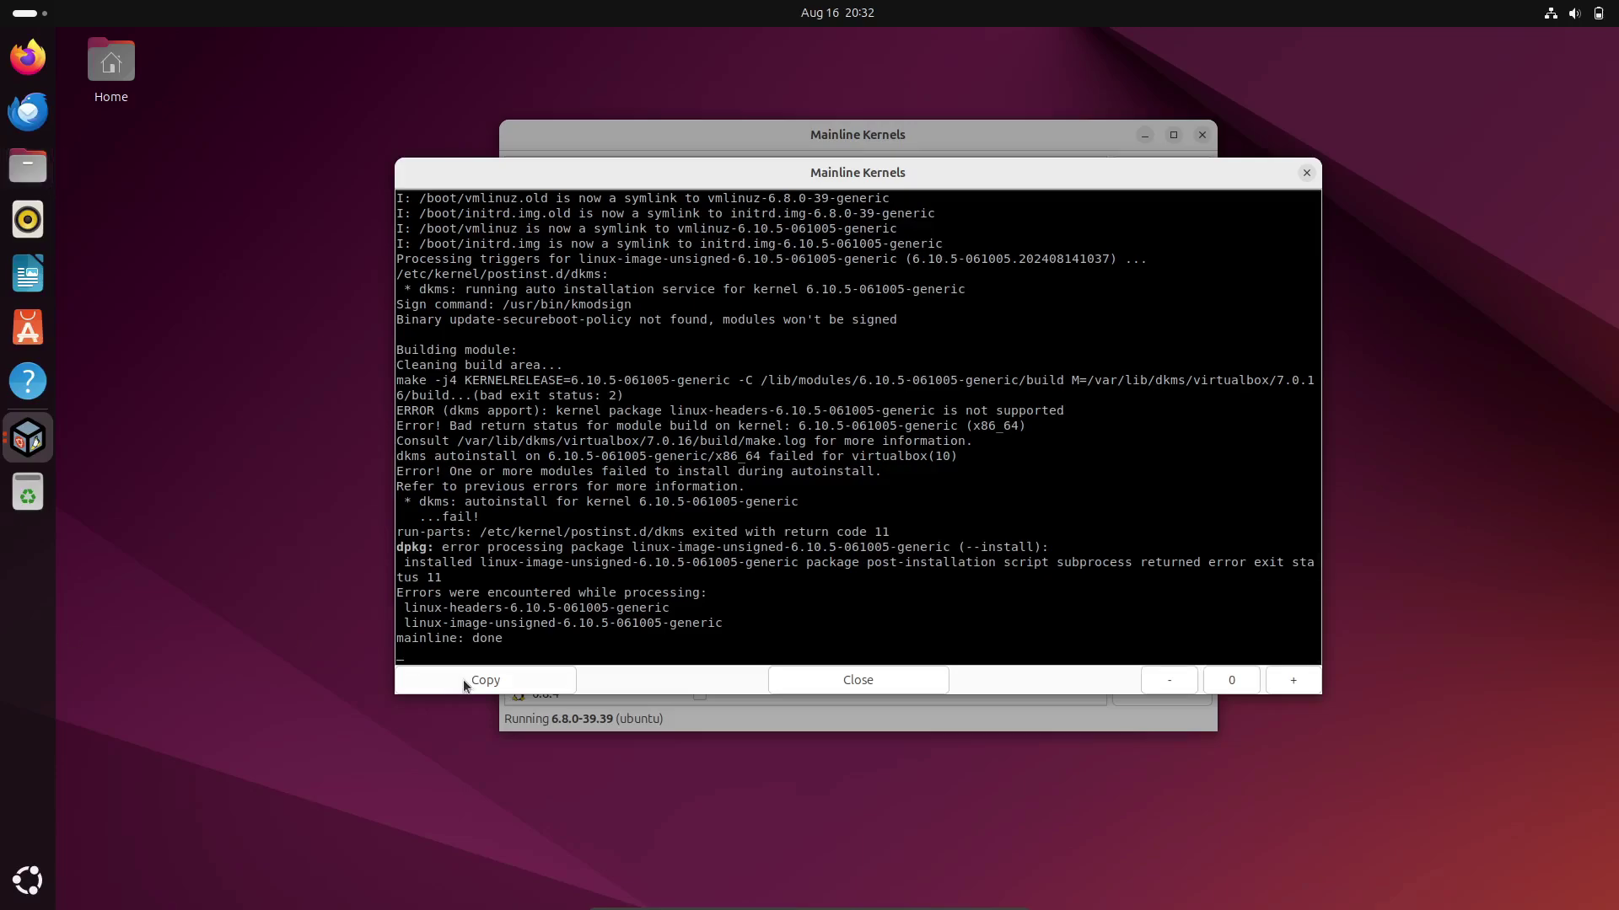
Step: Close the install log, then run Uninstall Old and authorise it with the password
left_click(850, 680)
scroll(678, 522, "down", 5)
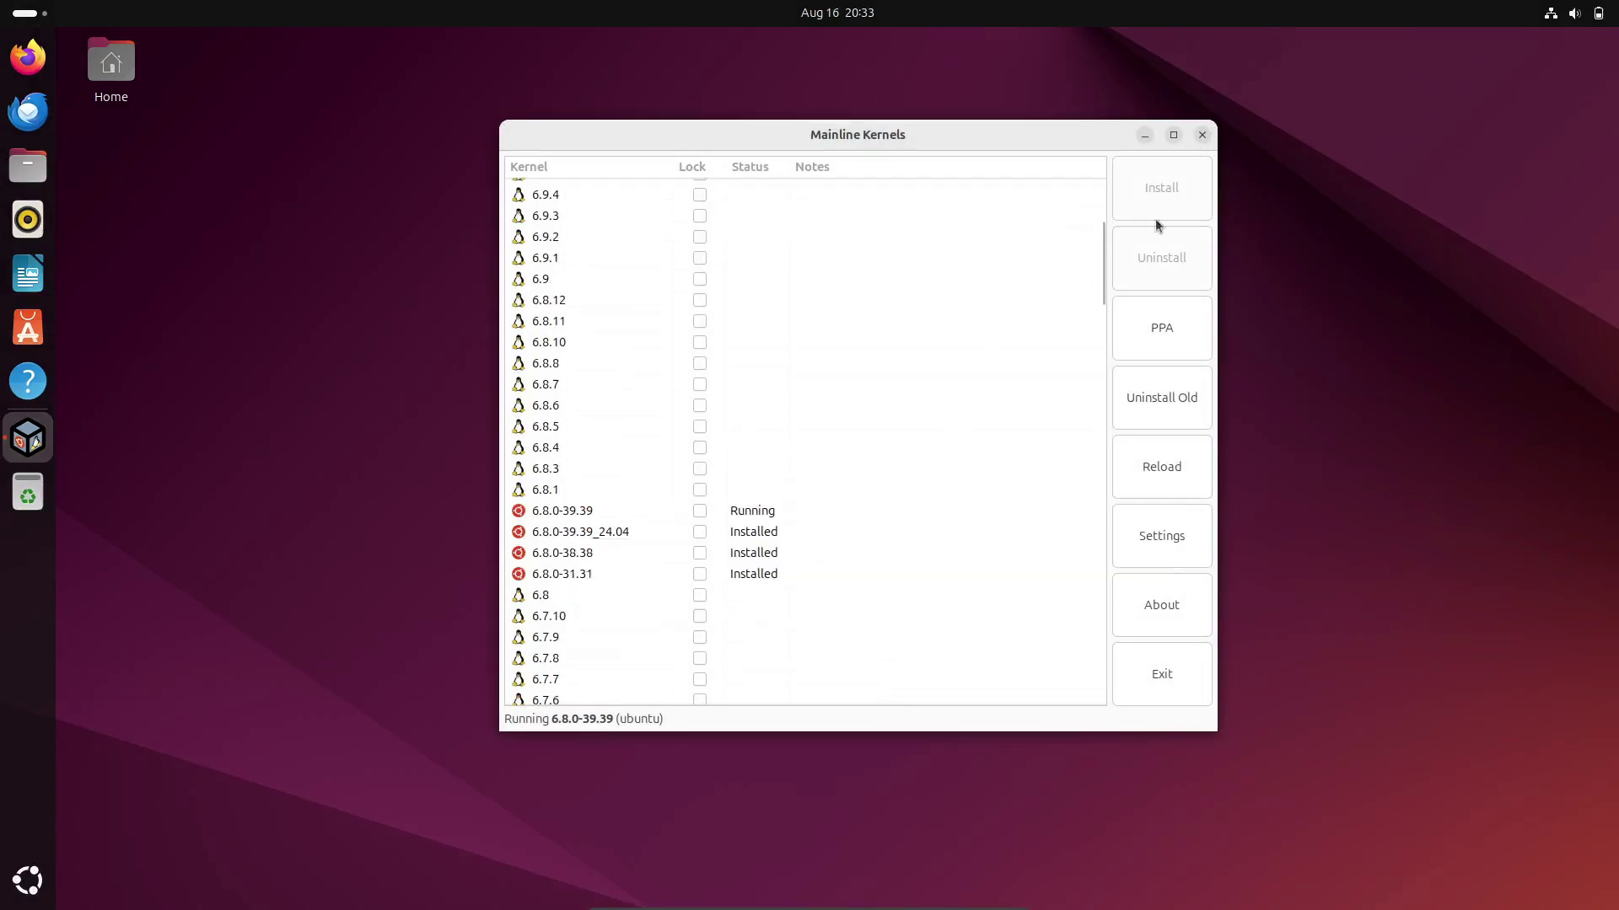
left_click(1165, 404)
type("***")
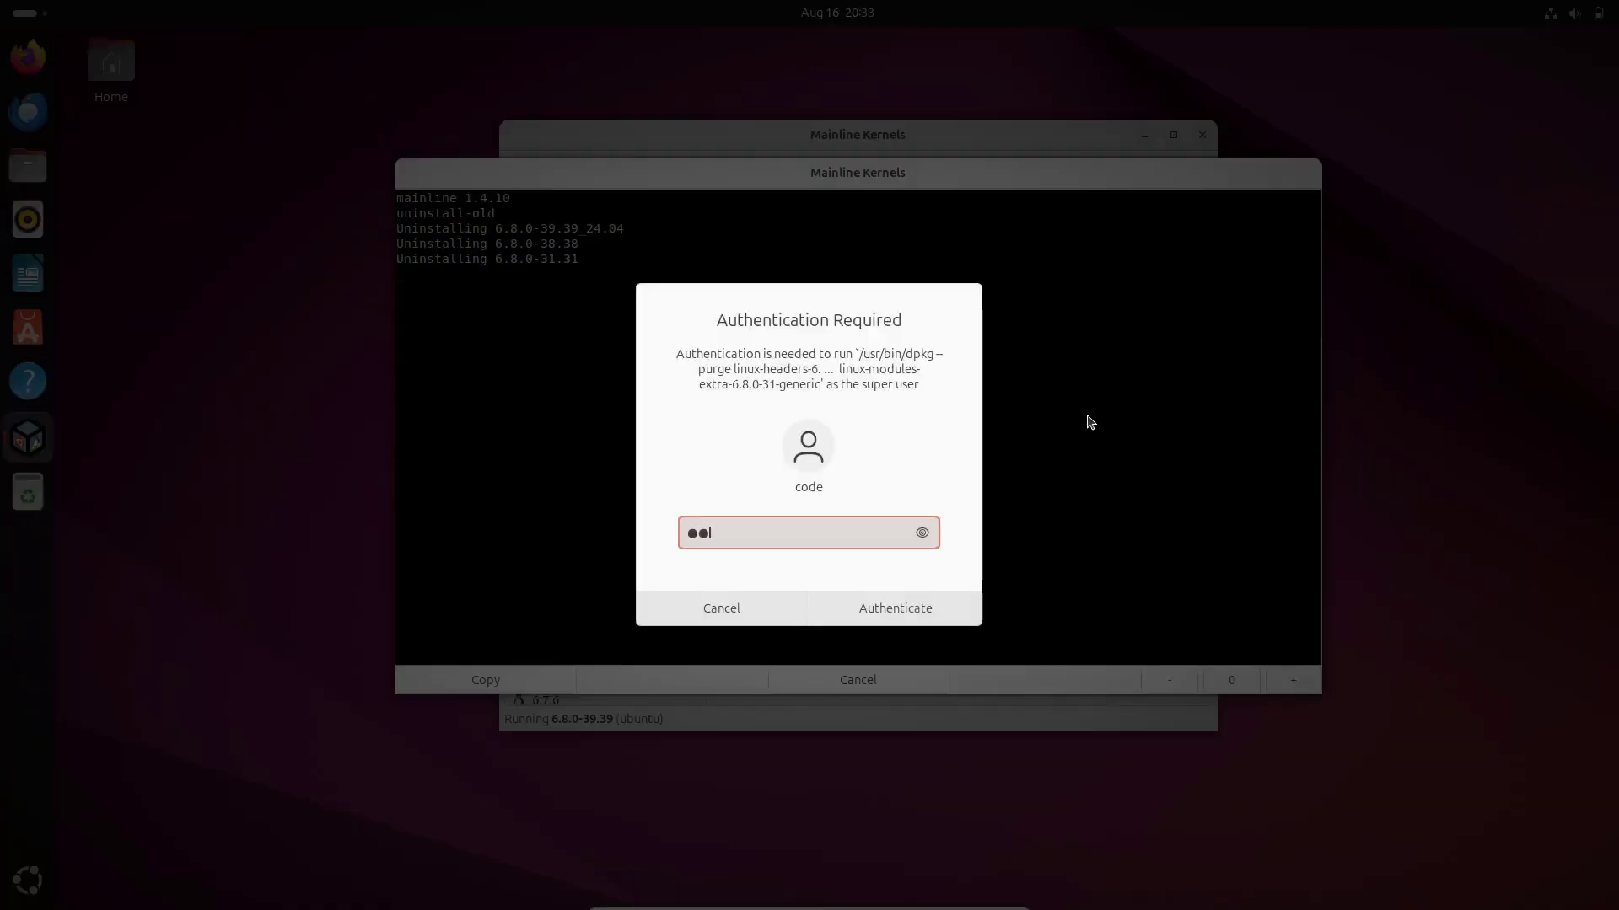
type("***")
key("Return")
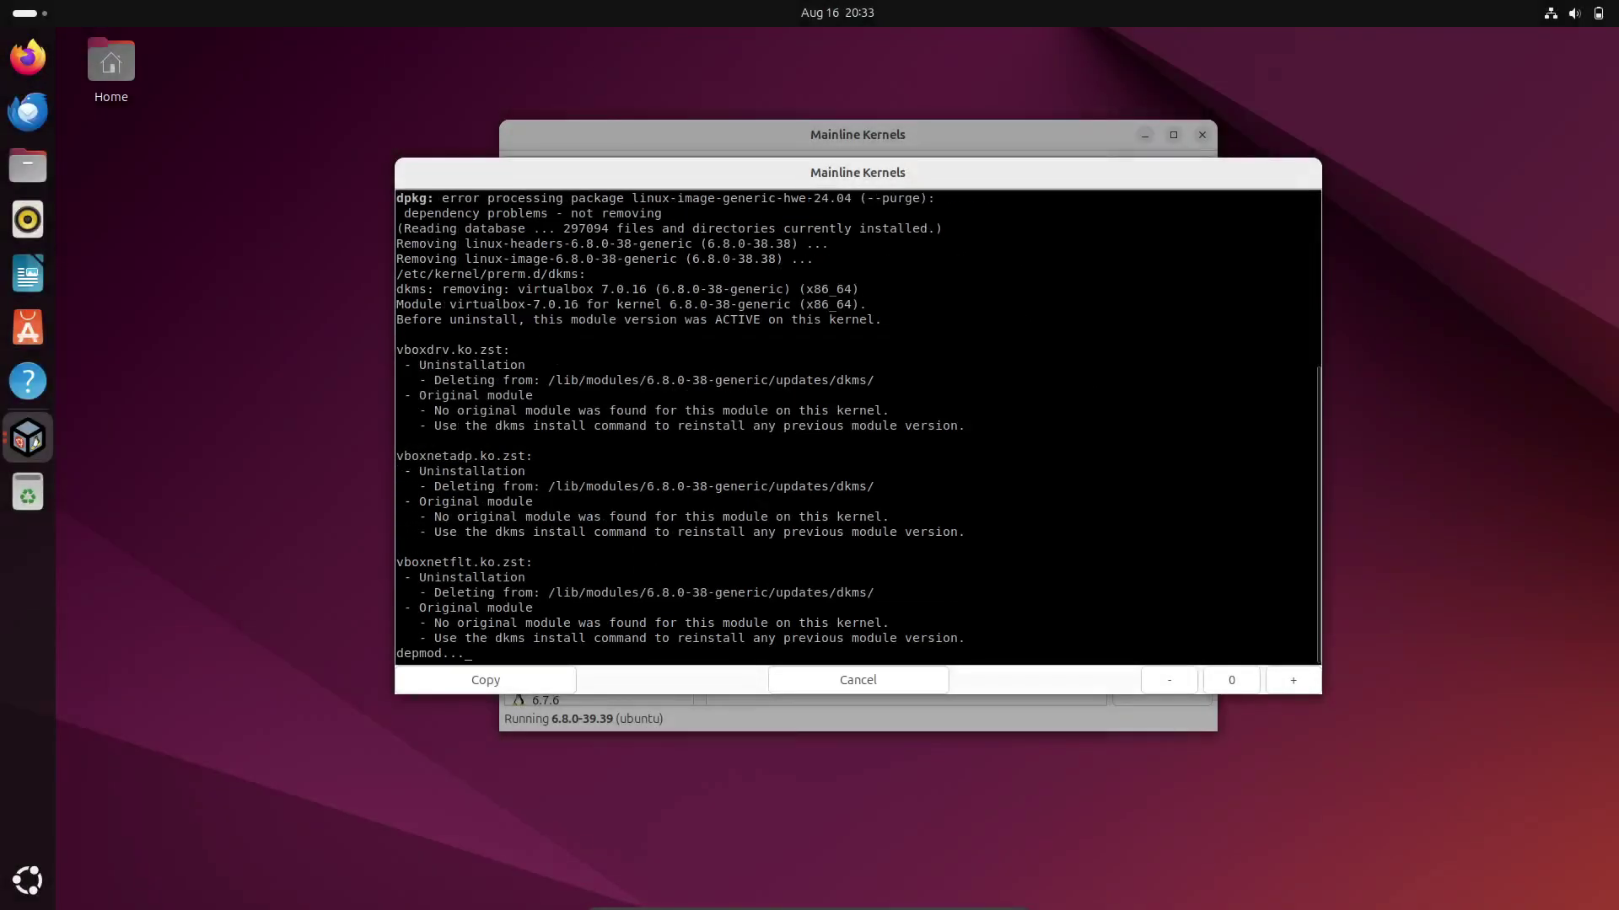